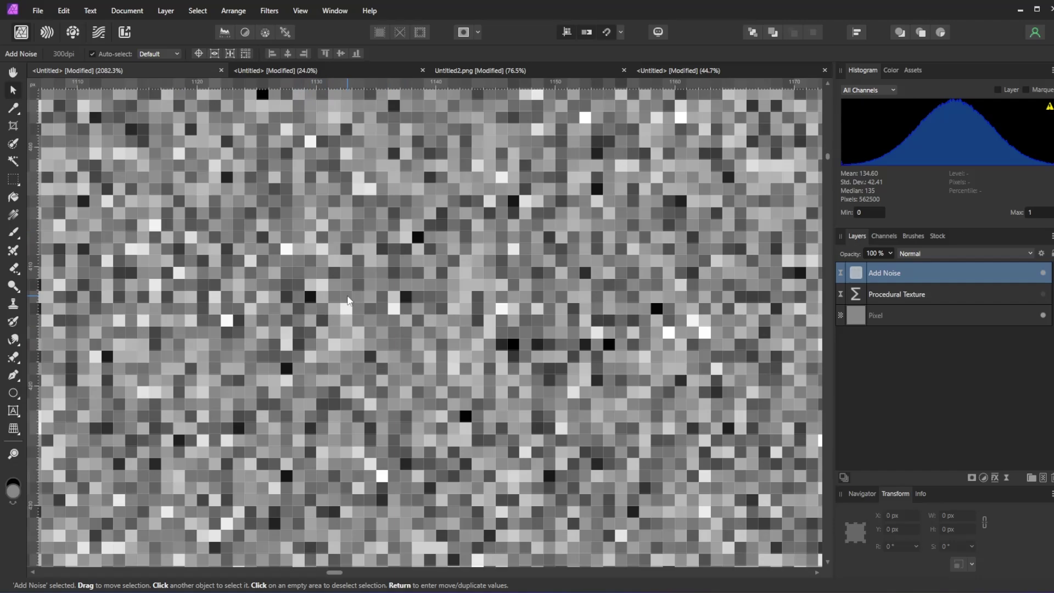
# - Make the Procedural Texture layer visible to show its grain on the canvas
pyautogui.scroll(-10, 393, 272)
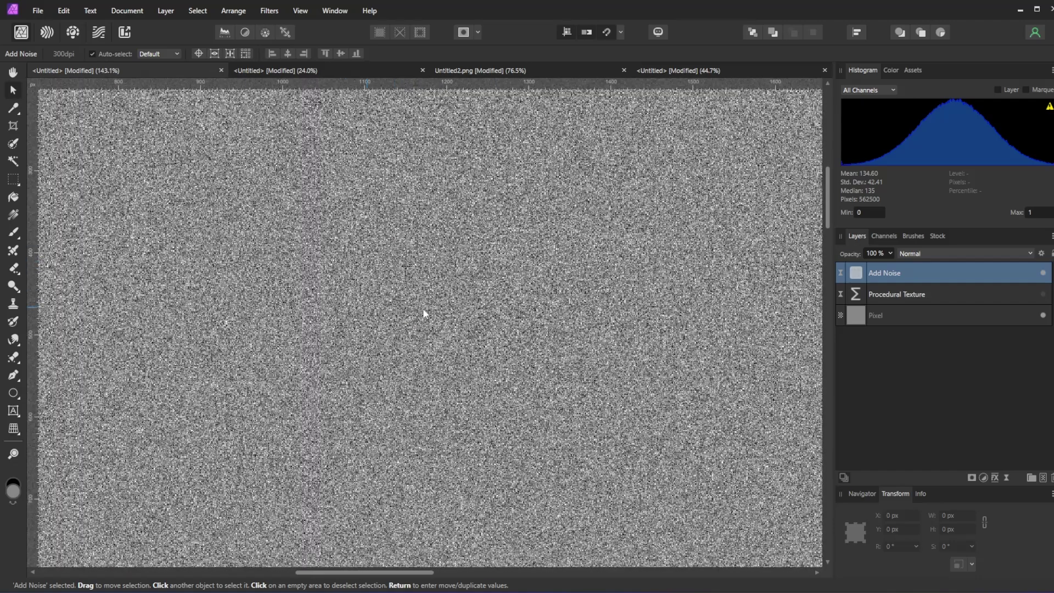
pyautogui.click(1043, 294)
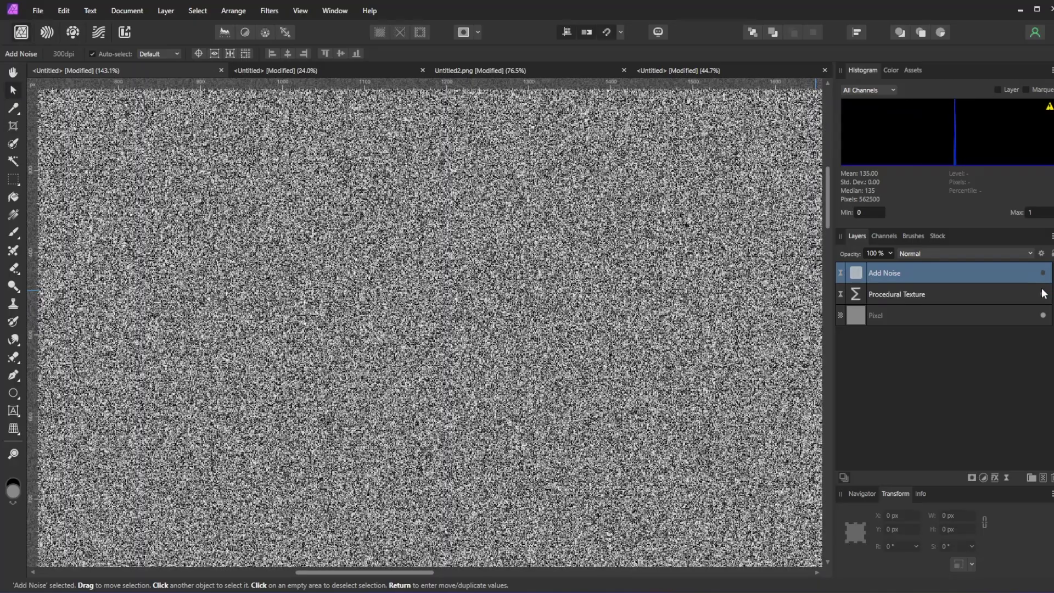
pyautogui.scroll(5, 398, 283)
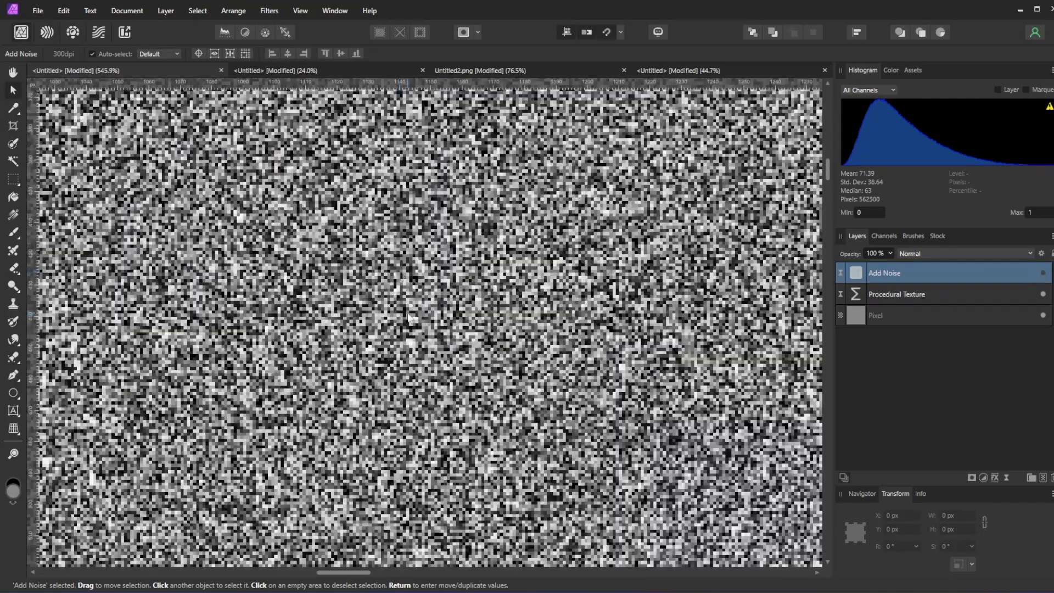
pyautogui.scroll(3, 404, 315)
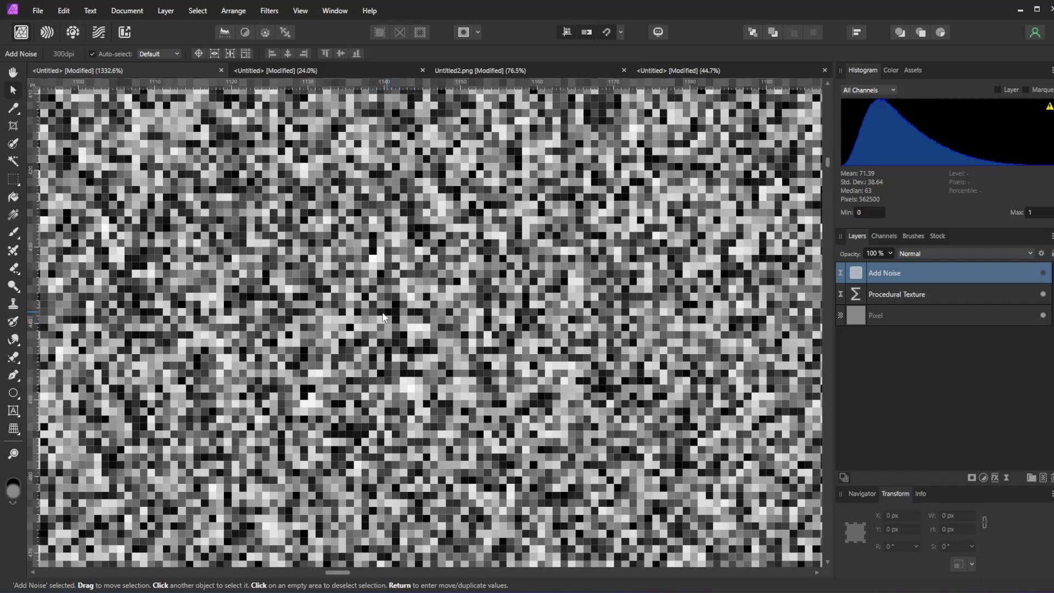
pyautogui.scroll(-2, 393, 318)
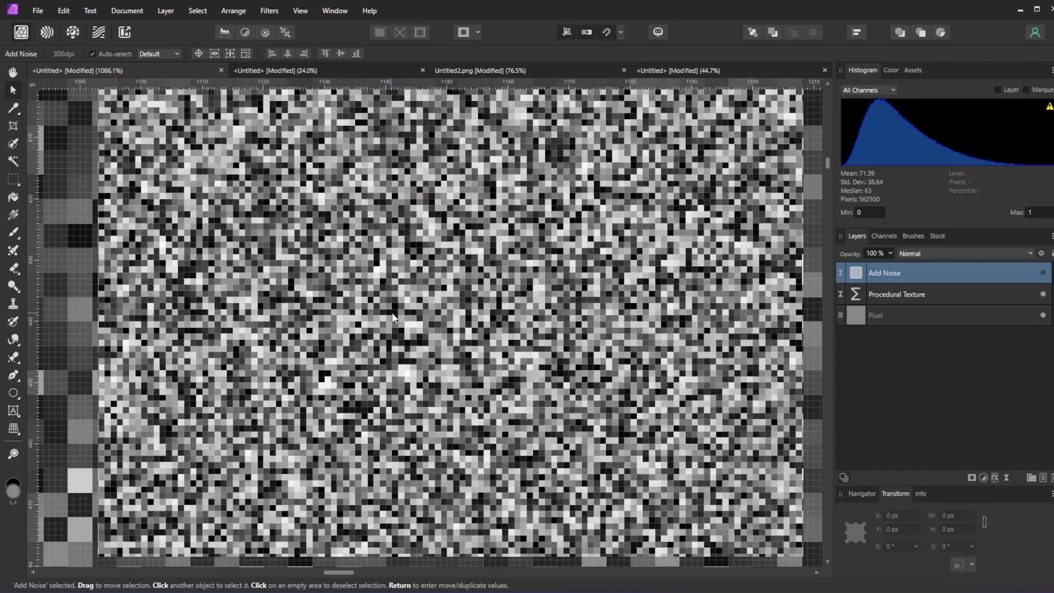
# - Test the texture's noise at Scale 3, then return Scale to 1 and close the settings
pyautogui.doubleClick(855, 293)
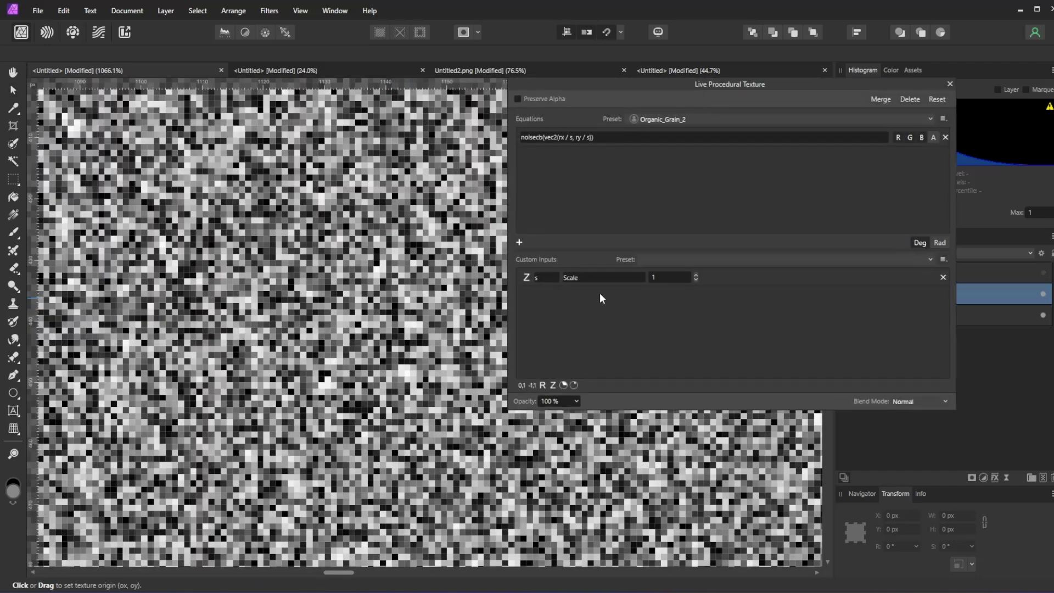
pyautogui.click(696, 274)
pyautogui.click(697, 274)
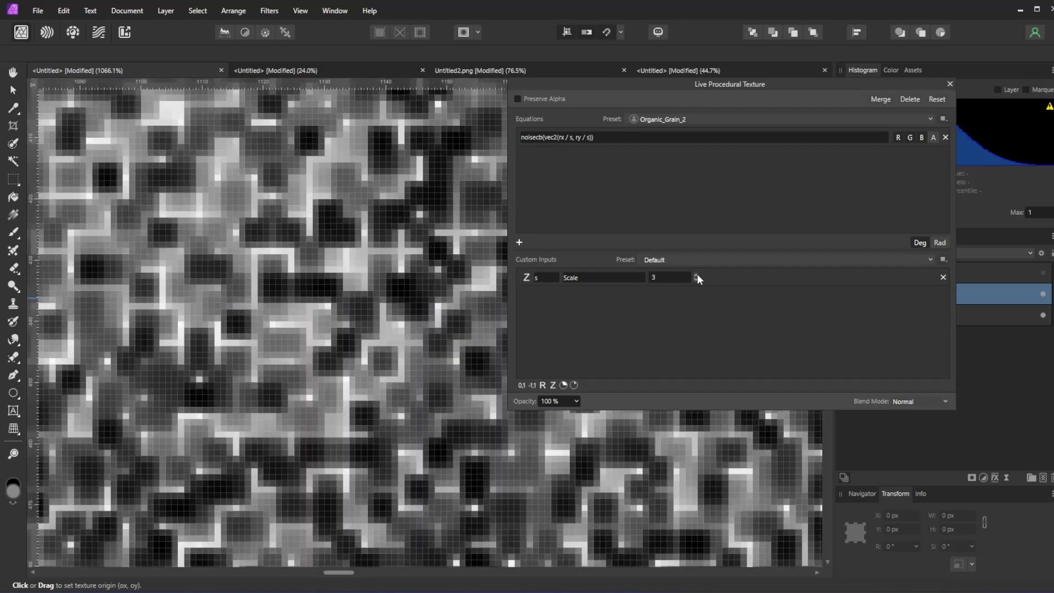
pyautogui.click(697, 280)
pyautogui.click(697, 280)
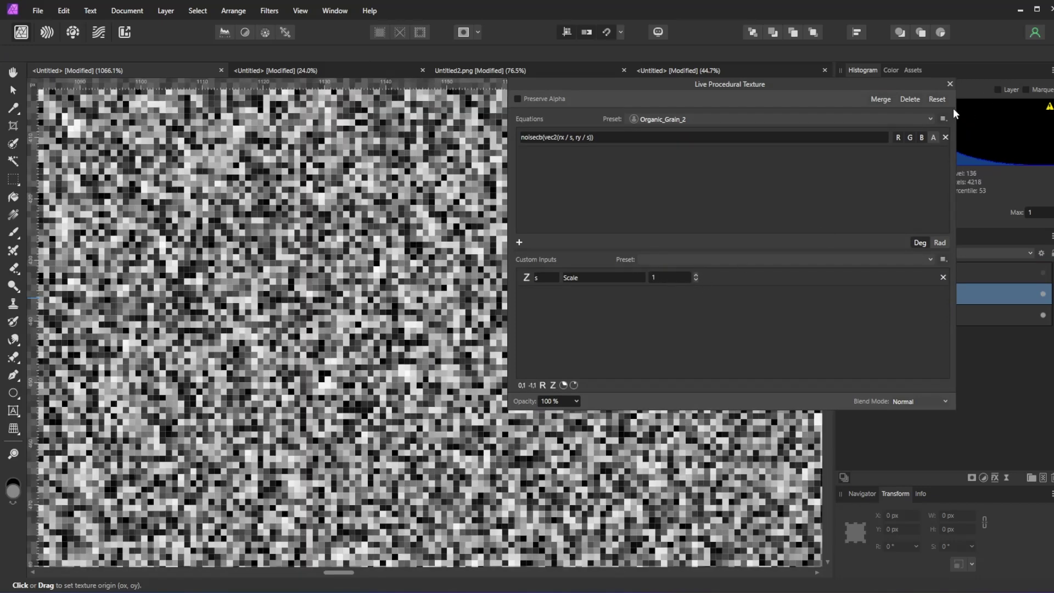
pyautogui.click(951, 84)
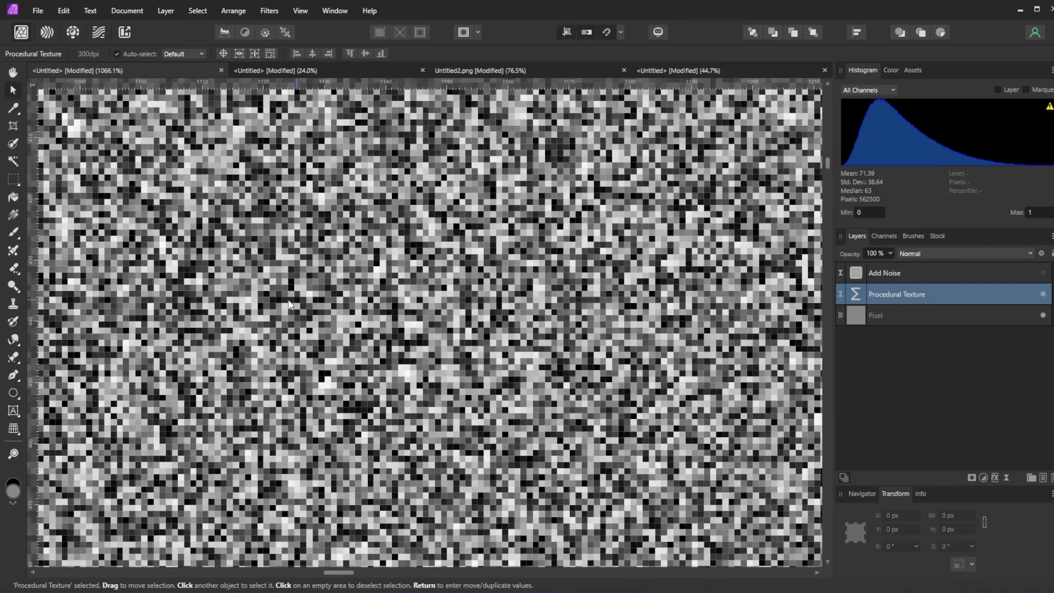
pyautogui.scroll(-8, 305, 306)
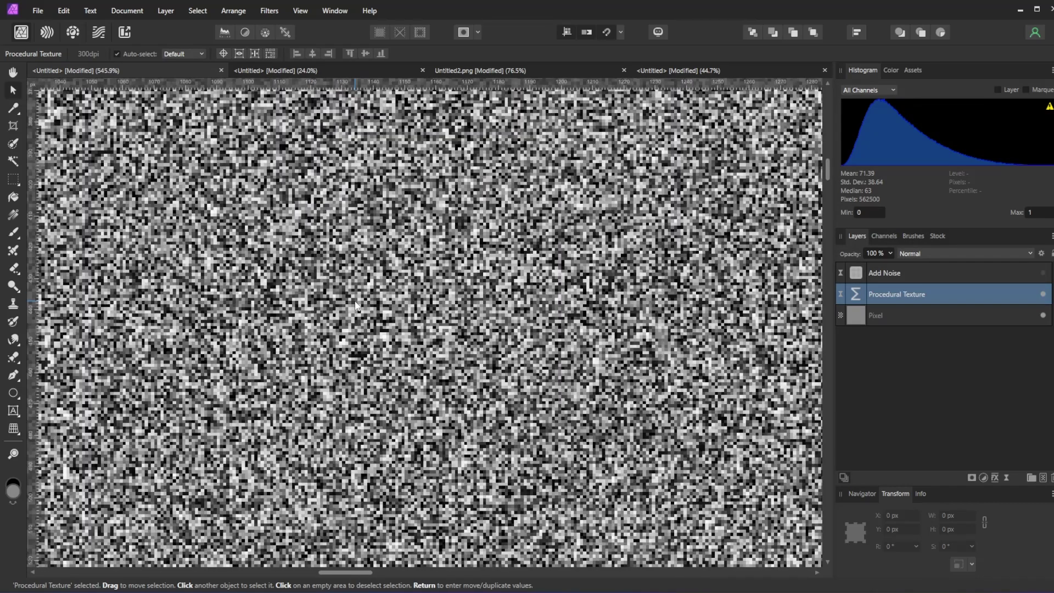
pyautogui.scroll(-2, 368, 307)
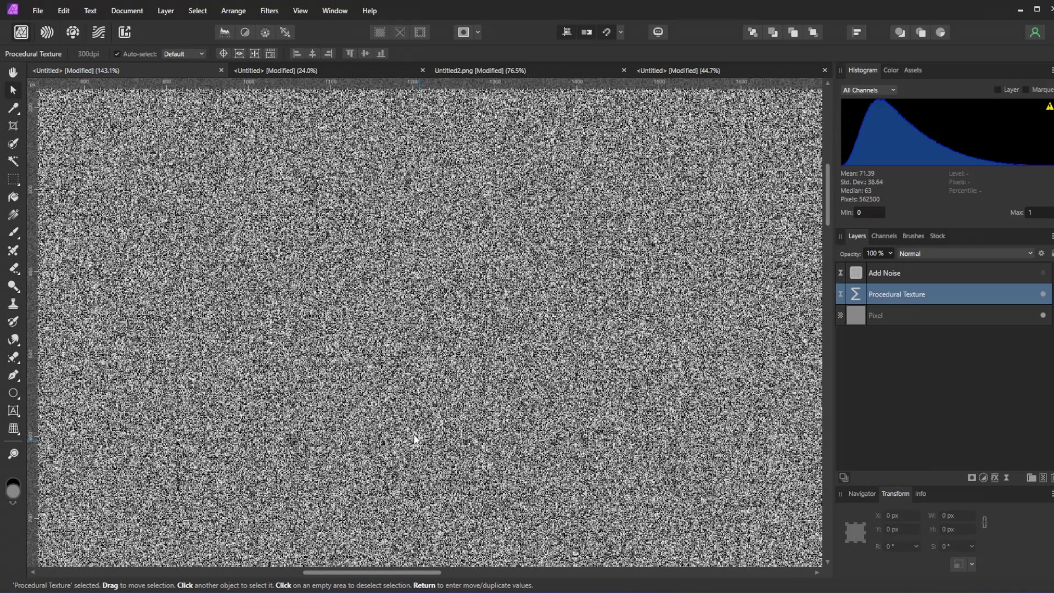
# - Add a live Procedural Texture filter to the grey Fill document
pyautogui.click(273, 70)
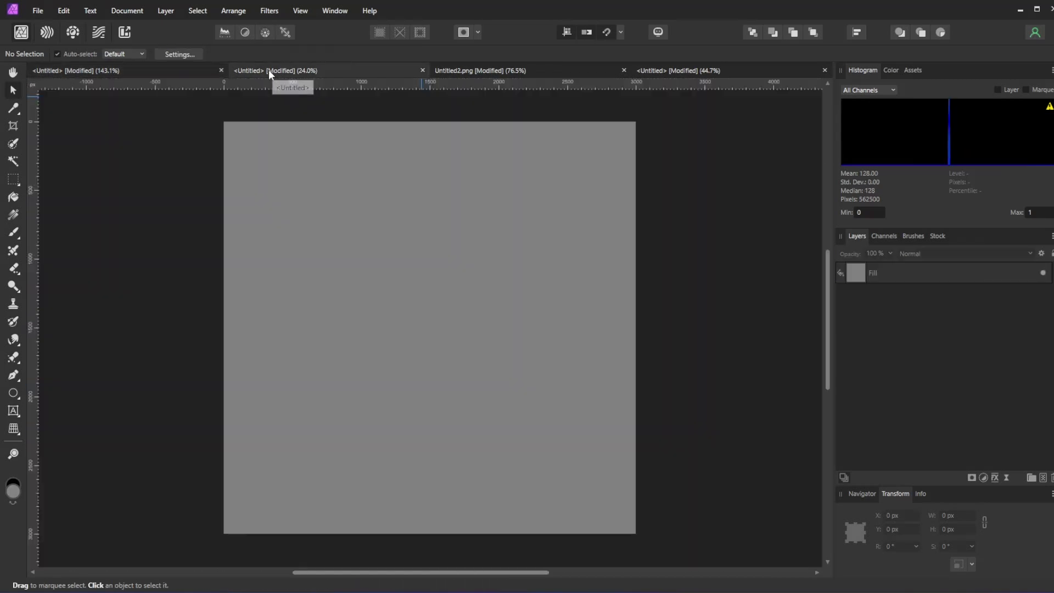
pyautogui.click(1008, 479)
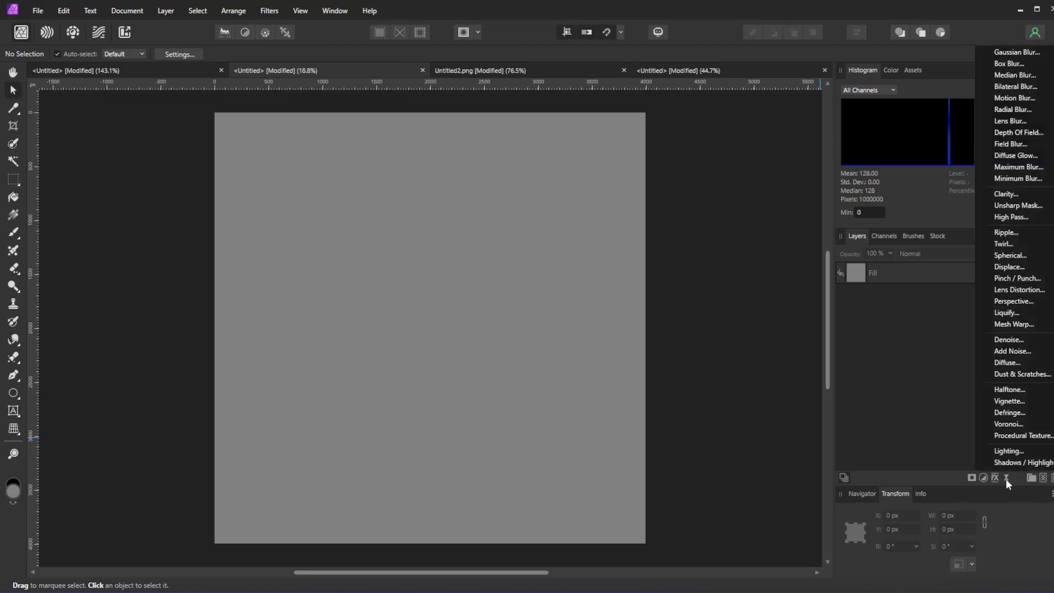
pyautogui.click(1037, 435)
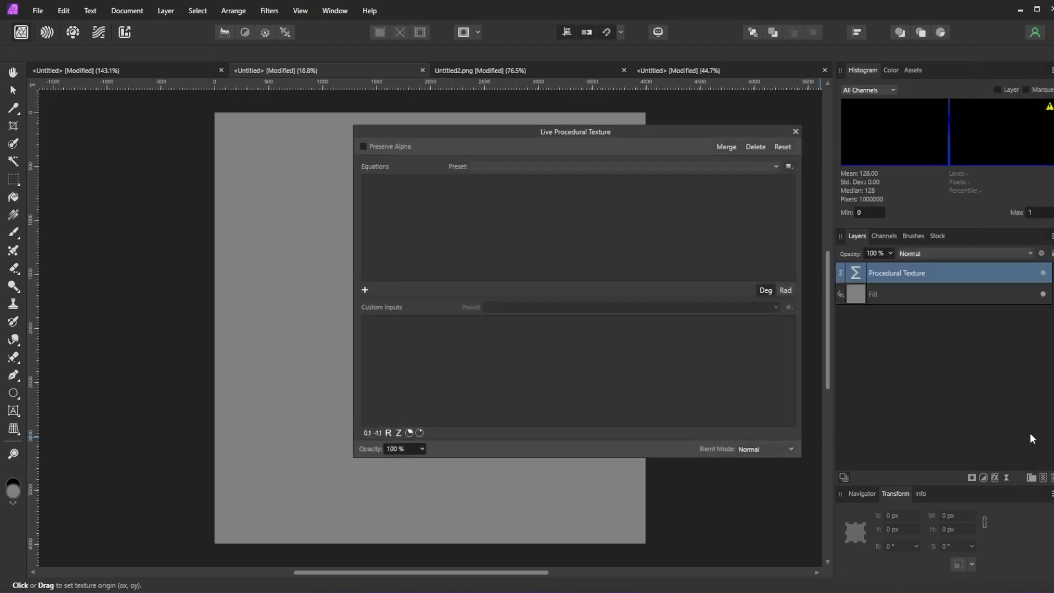
# - Add an equation row and paste in noisecb(vec2(rx / s, ry / s))
pyautogui.click(365, 290)
pyautogui.click(393, 186)
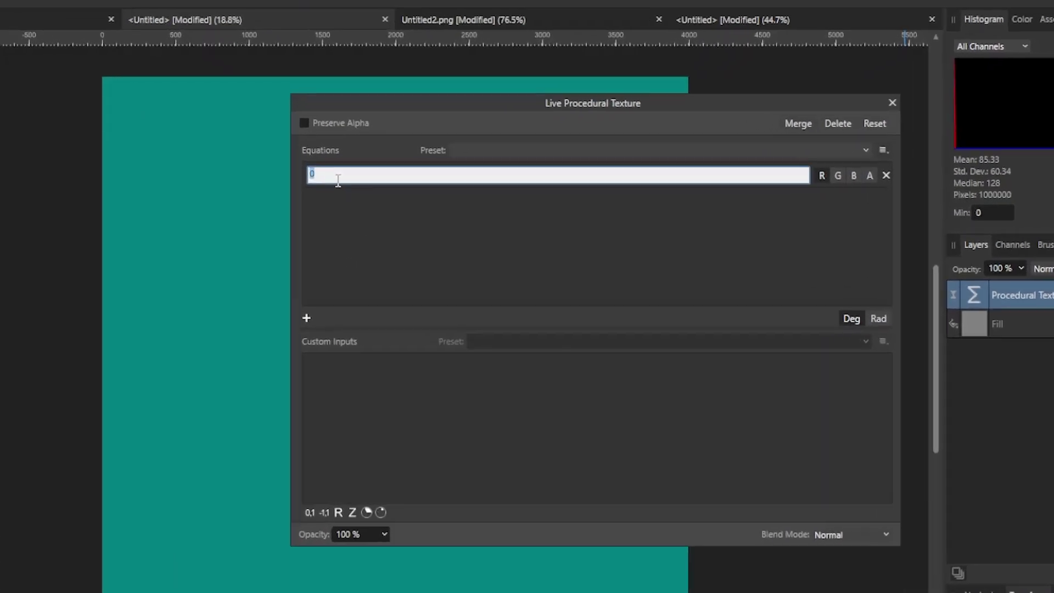
pyautogui.write('noisecb(vec2(rx / s, ry / s))')
pyautogui.click(339, 176)
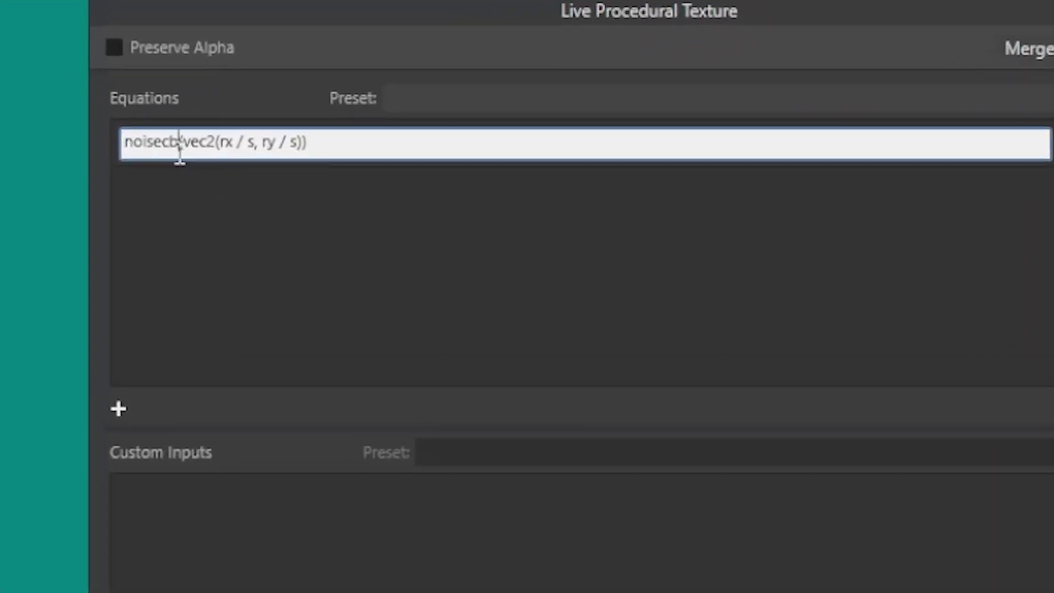
pyautogui.moveTo(180, 154); pyautogui.dragTo(84, 153)
pyautogui.moveTo(217, 142); pyautogui.dragTo(179, 146)
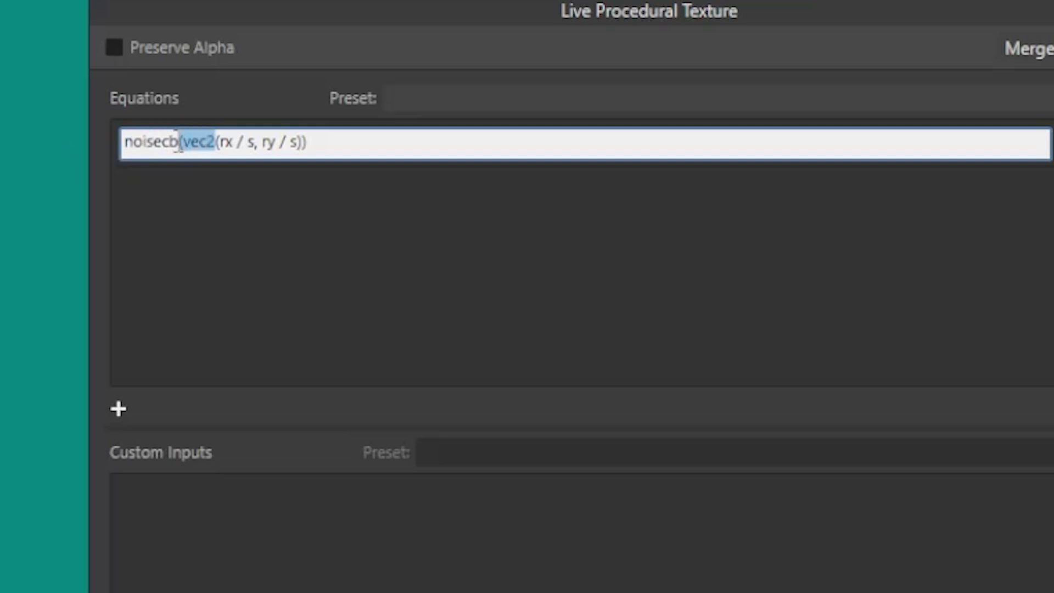
pyautogui.click(228, 142)
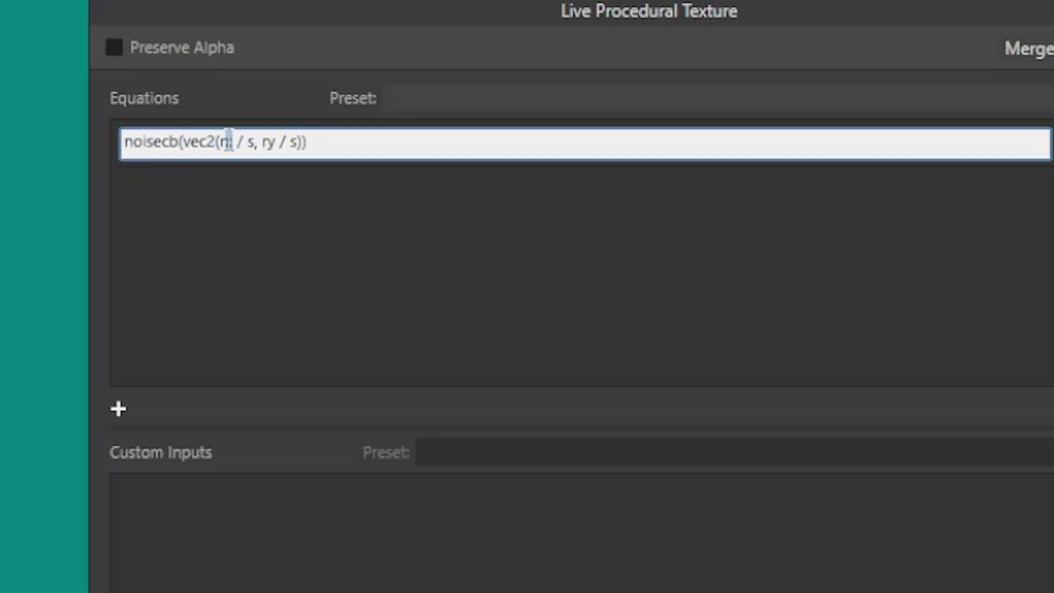
pyautogui.moveTo(217, 142); pyautogui.dragTo(262, 143)
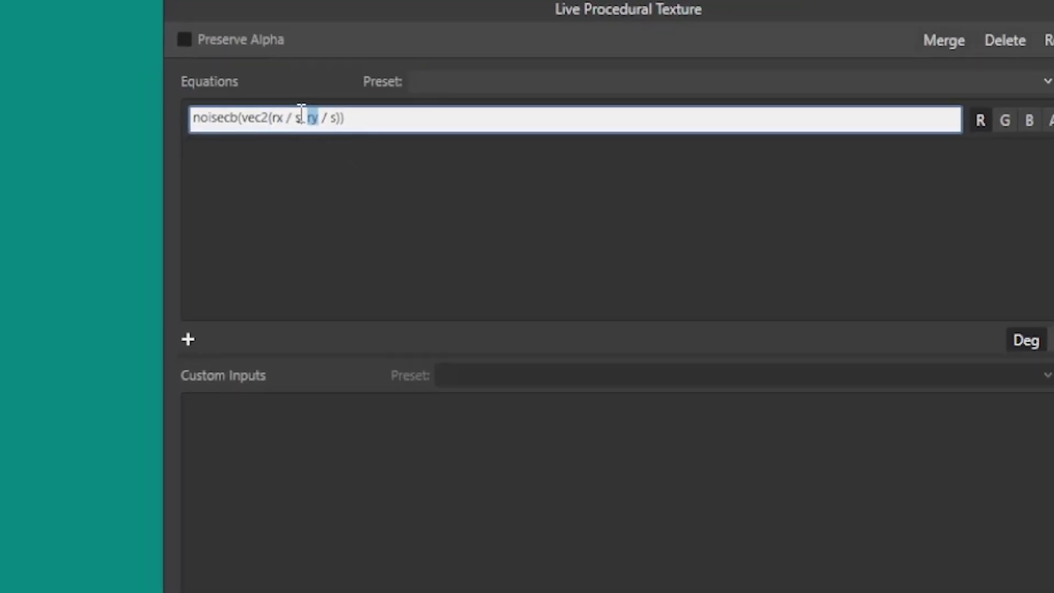
pyautogui.click(329, 117)
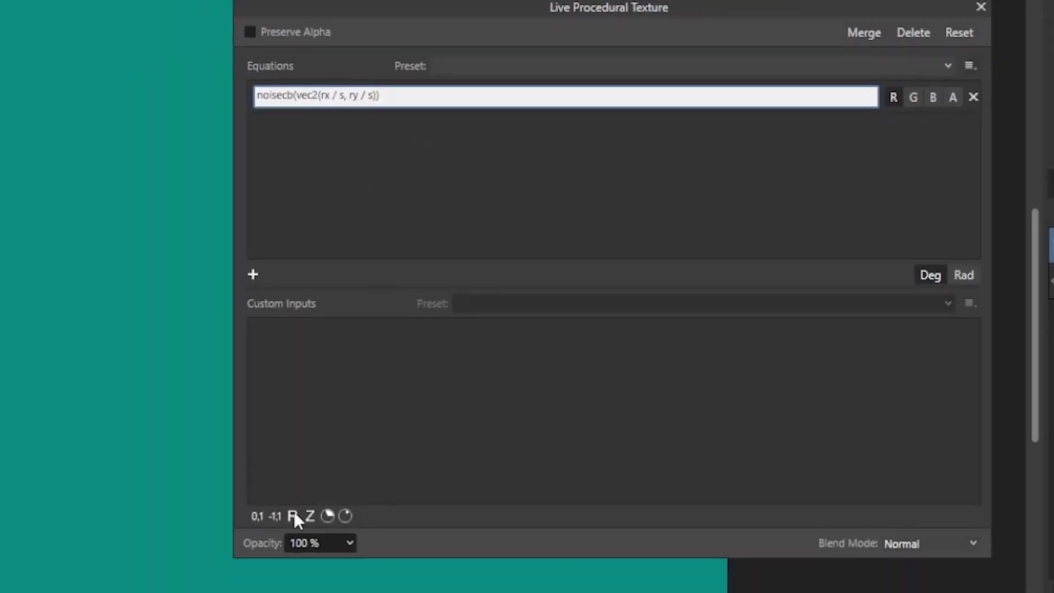
# - Create custom input s, described as Scale, with a default value of 1
pyautogui.click(294, 516)
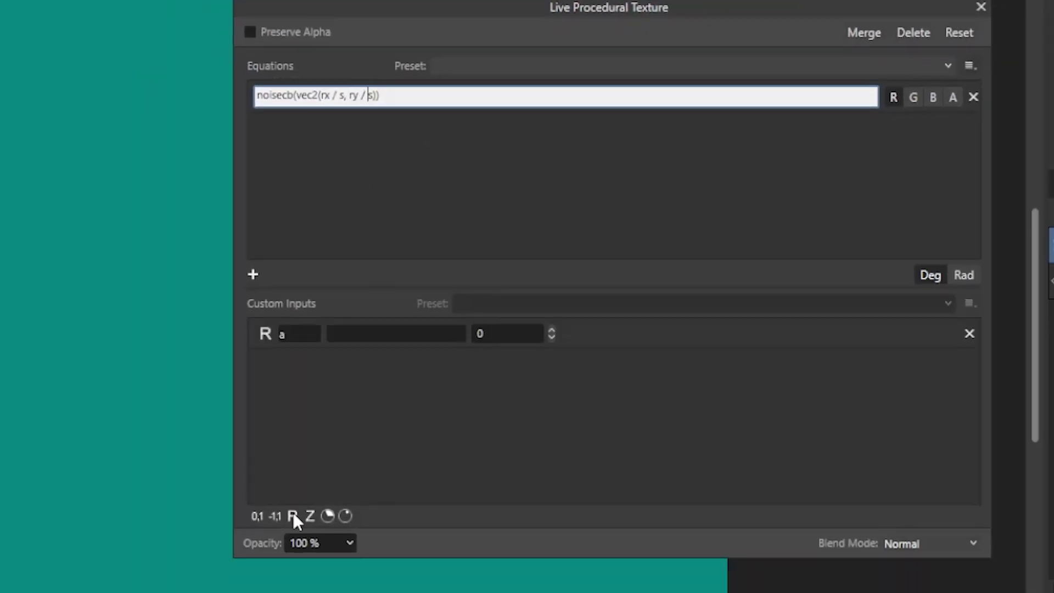
pyautogui.doubleClick(291, 333)
pyautogui.write('s')
pyautogui.click(394, 332)
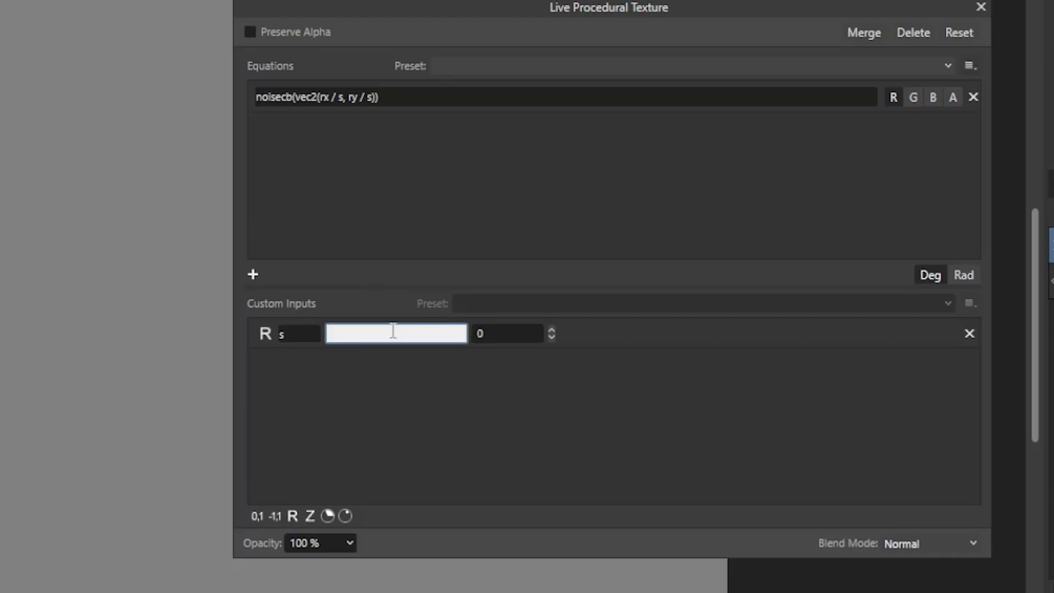
pyautogui.write('Scale')
pyautogui.click(508, 332)
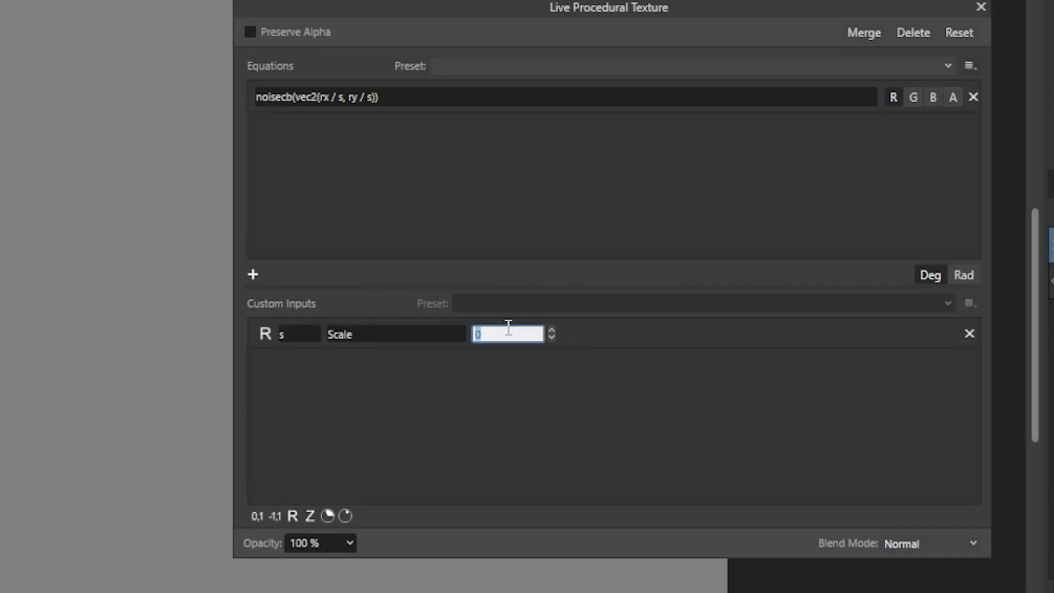
pyautogui.write('1')
pyautogui.press('Return')
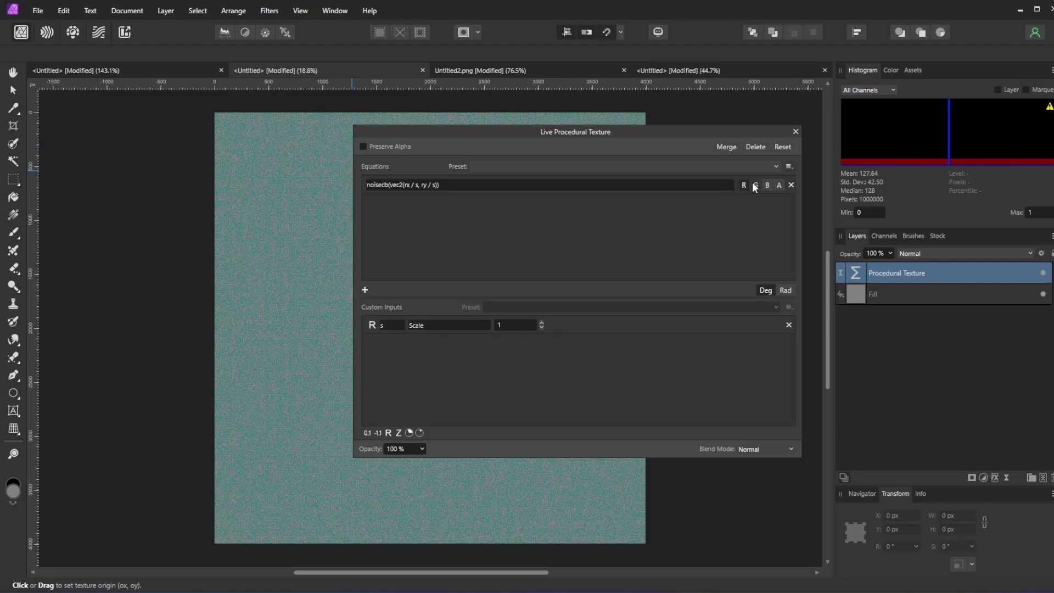
# - Apply the noise equation to the blue and alpha channels too, and adjust the Scale
pyautogui.click(857, 137)
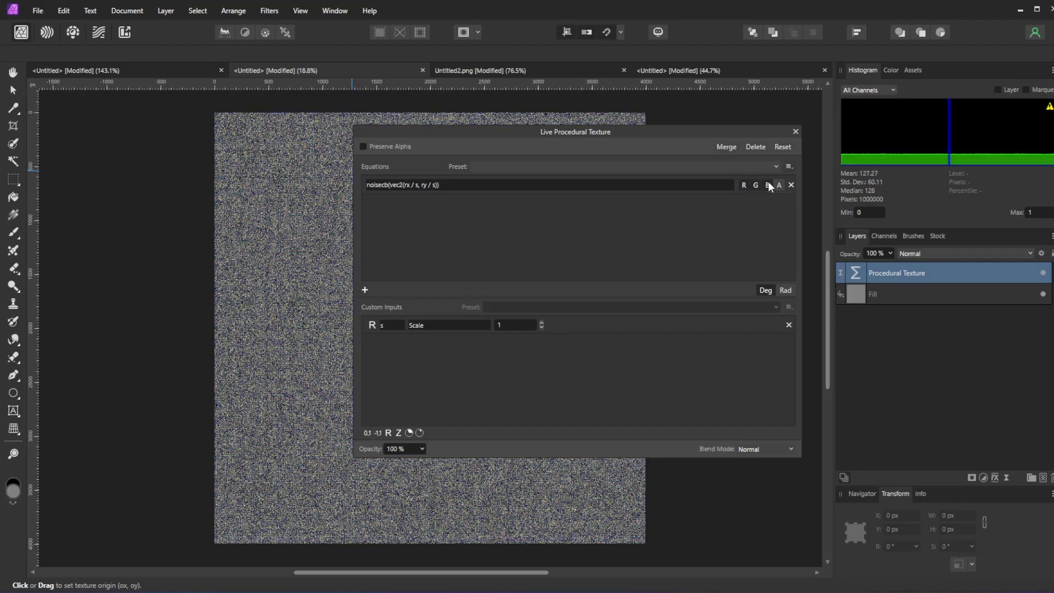
pyautogui.click(779, 185)
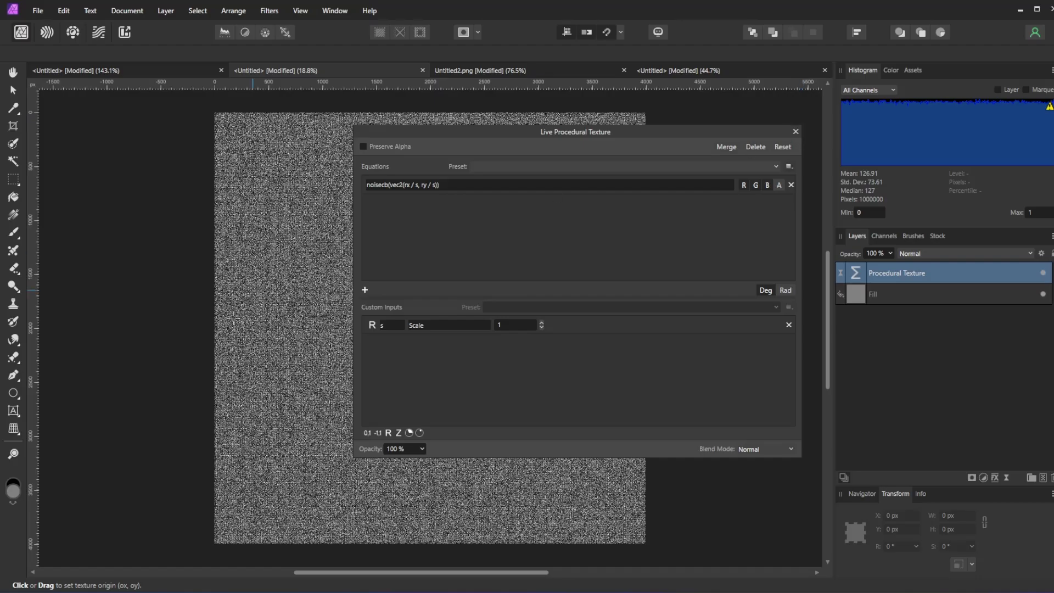
pyautogui.scroll(5, 284, 251)
pyautogui.click(542, 322)
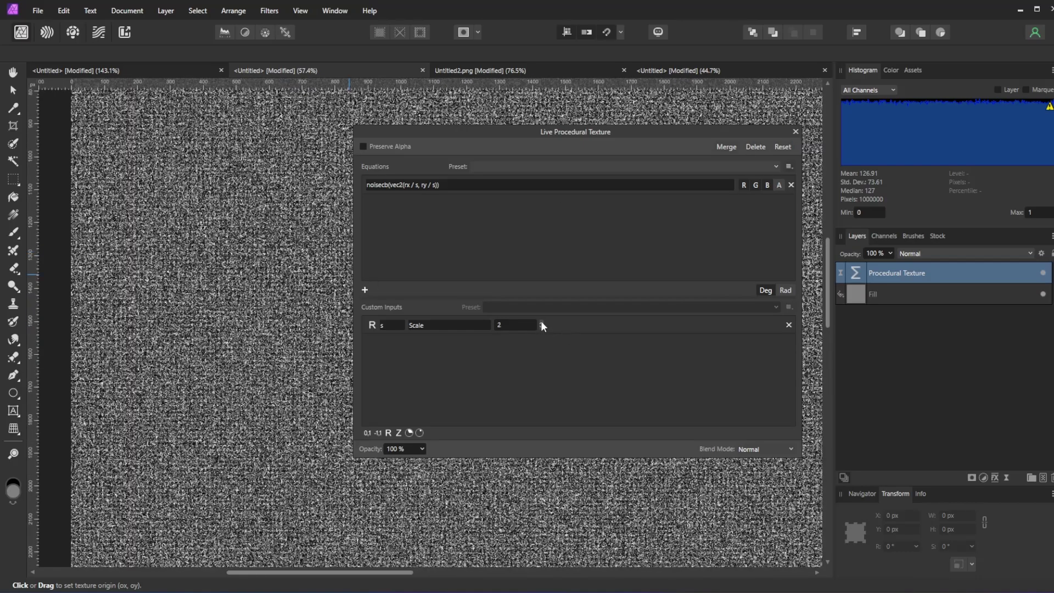
pyautogui.click(542, 323)
pyautogui.press('v')
# - Set the texture layer's blend mode to Overlay at 50% opacity
pyautogui.scroll(-5, 301, 232)
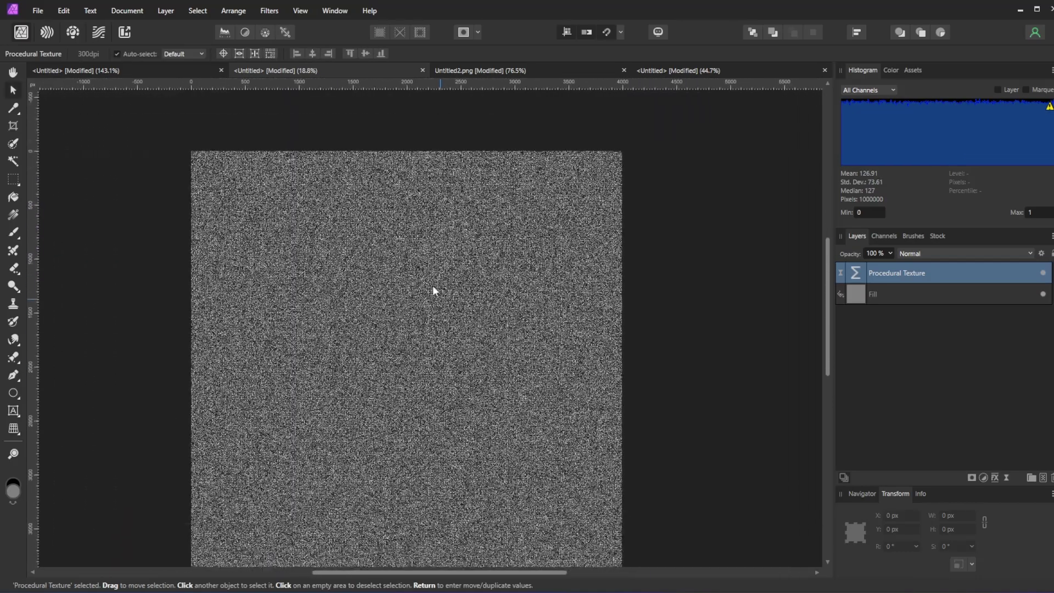
pyautogui.click(961, 253)
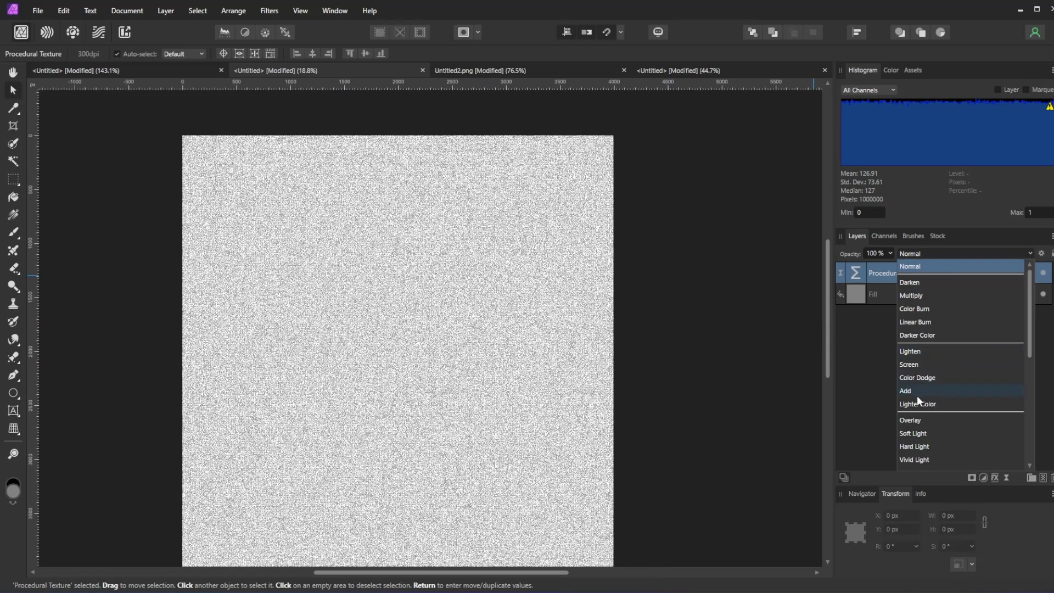
pyautogui.scroll(-1, 914, 392)
pyautogui.click(908, 390)
pyautogui.click(891, 253)
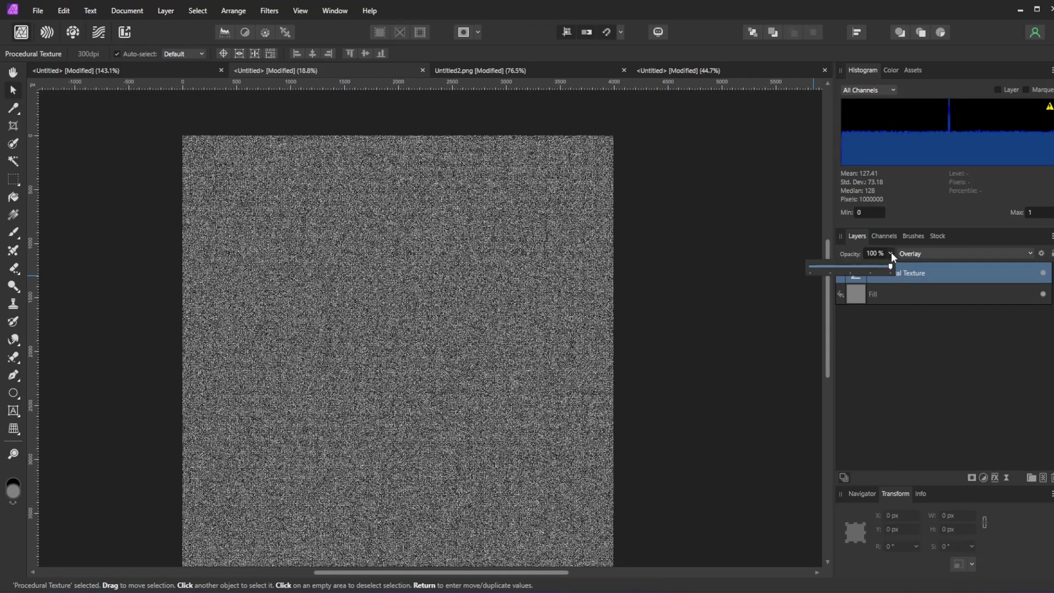
pyautogui.moveTo(887, 268); pyautogui.dragTo(850, 268)
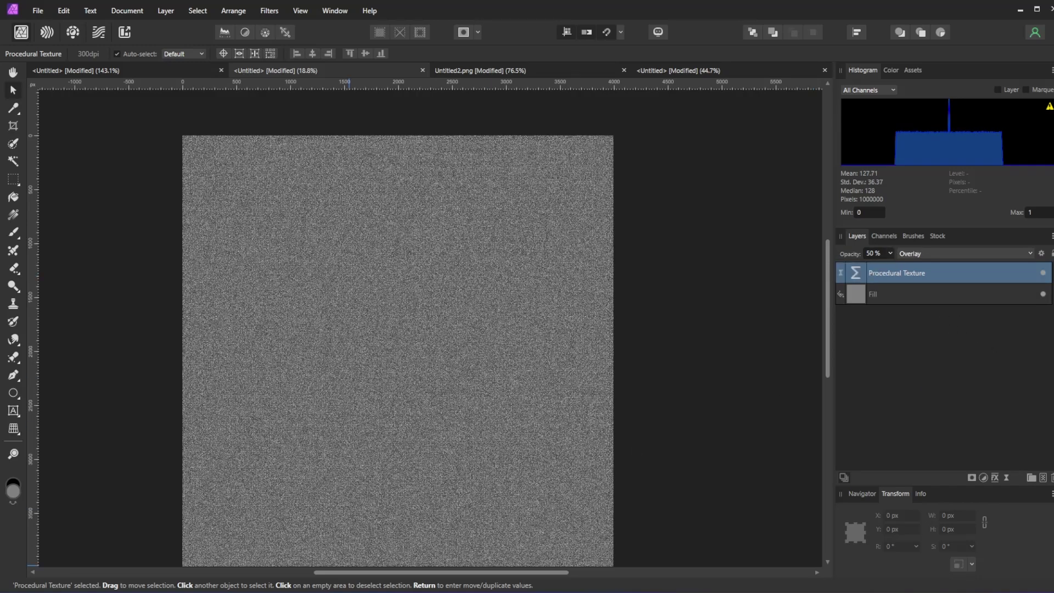
# - Paste the street photo and align it to the canvas's top-left corner at X 0, Y 0
pyautogui.hotkey('ctrl', 'v')
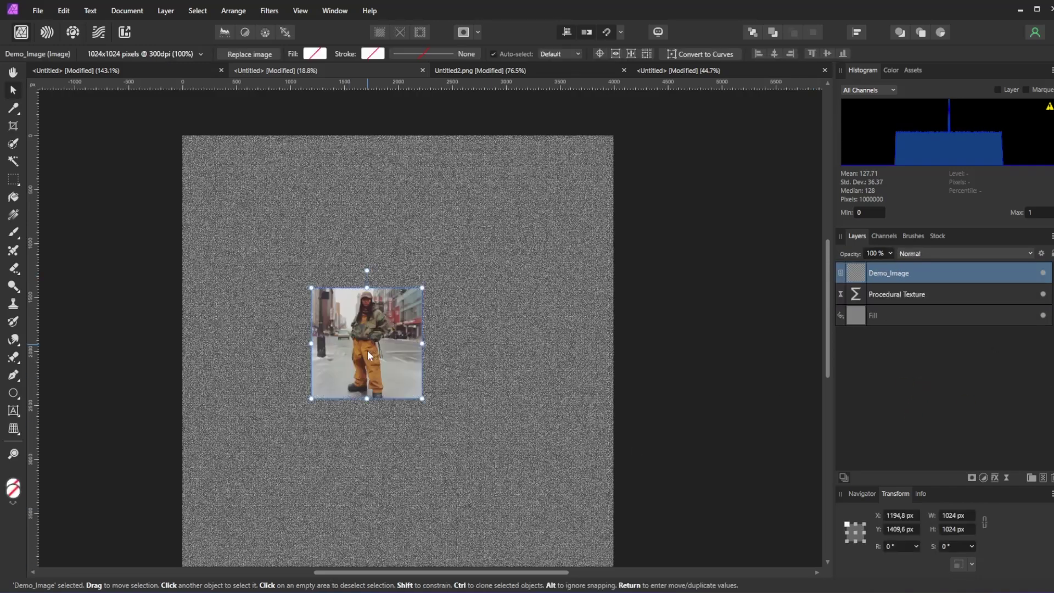
pyautogui.moveTo(381, 325); pyautogui.dragTo(249, 174)
pyautogui.scroll(15, 227, 165)
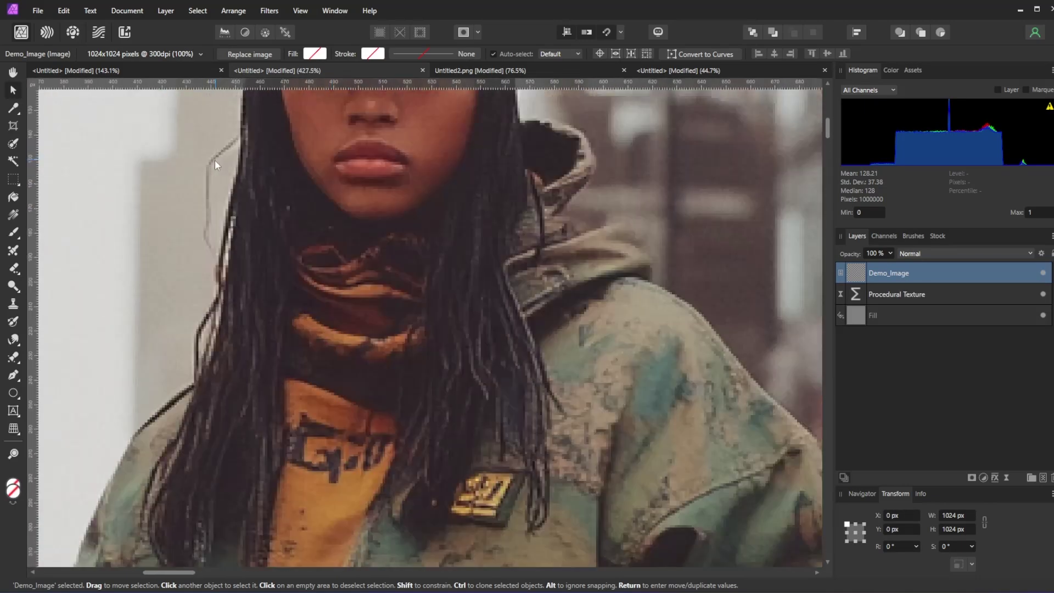
pyautogui.scroll(3, 227, 185)
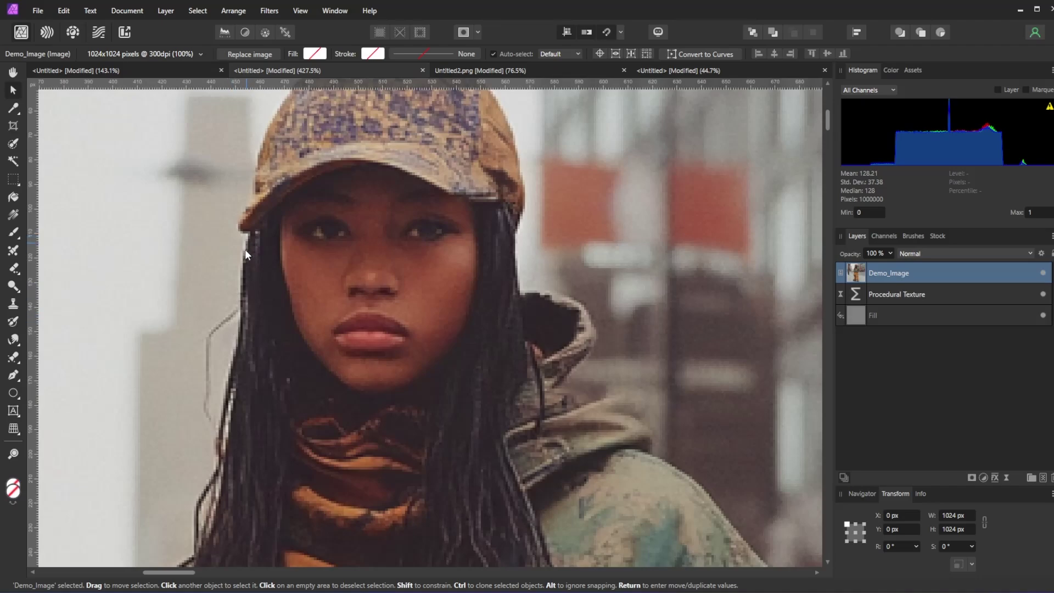
pyautogui.scroll(-15, 222, 447)
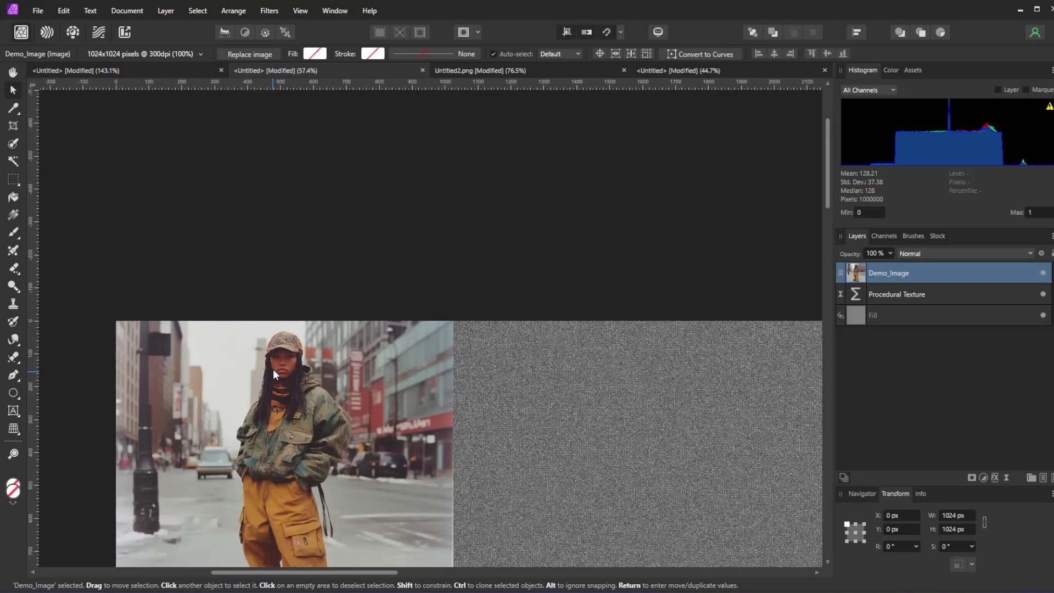
pyautogui.scroll(-3, 335, 332)
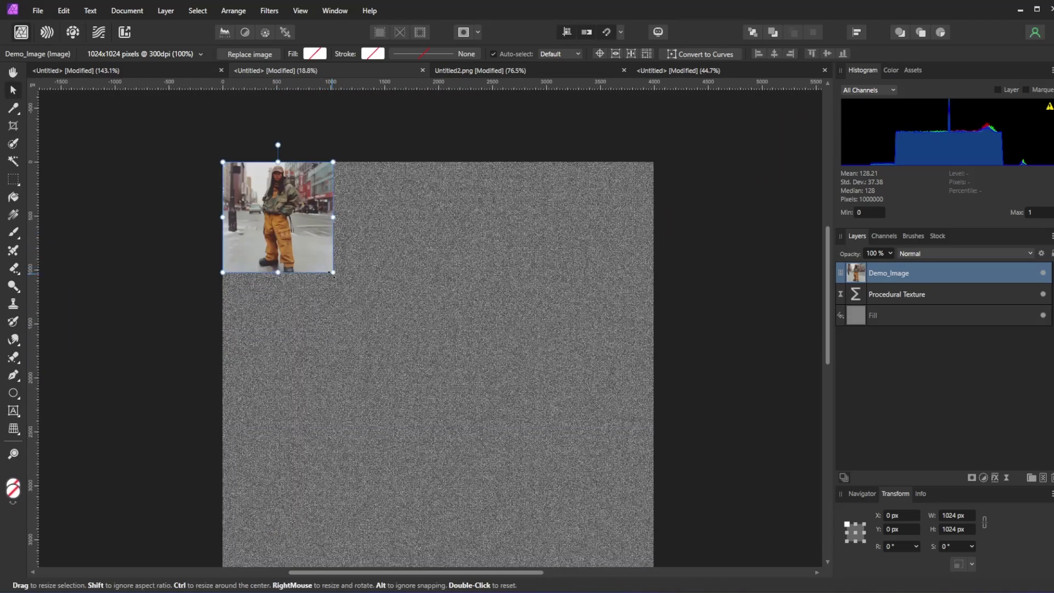
# - Scale the photo to 4000 px wide and high, then move its layer beneath the texture
pyautogui.moveTo(334, 270); pyautogui.dragTo(542, 480)
pyautogui.scroll(-1, 524, 376)
pyautogui.scroll(-1, 525, 372)
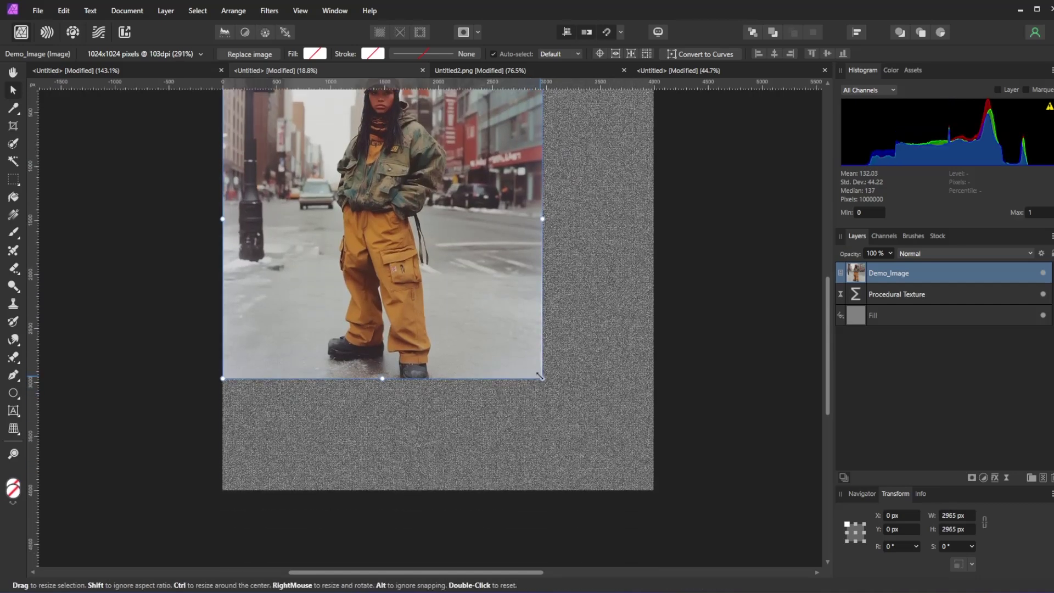
pyautogui.moveTo(543, 379); pyautogui.dragTo(655, 482)
pyautogui.scroll(1, 673, 342)
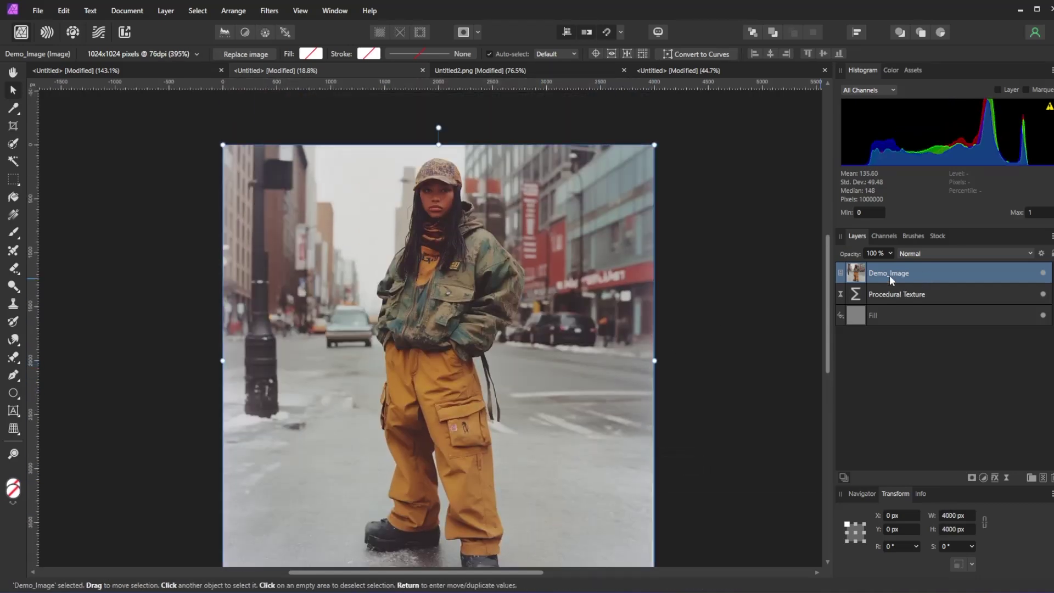
pyautogui.moveTo(889, 275); pyautogui.dragTo(895, 301)
# - Zoom in on the photo to inspect the Overlay grain from the texture layer
pyautogui.scroll(5, 442, 178)
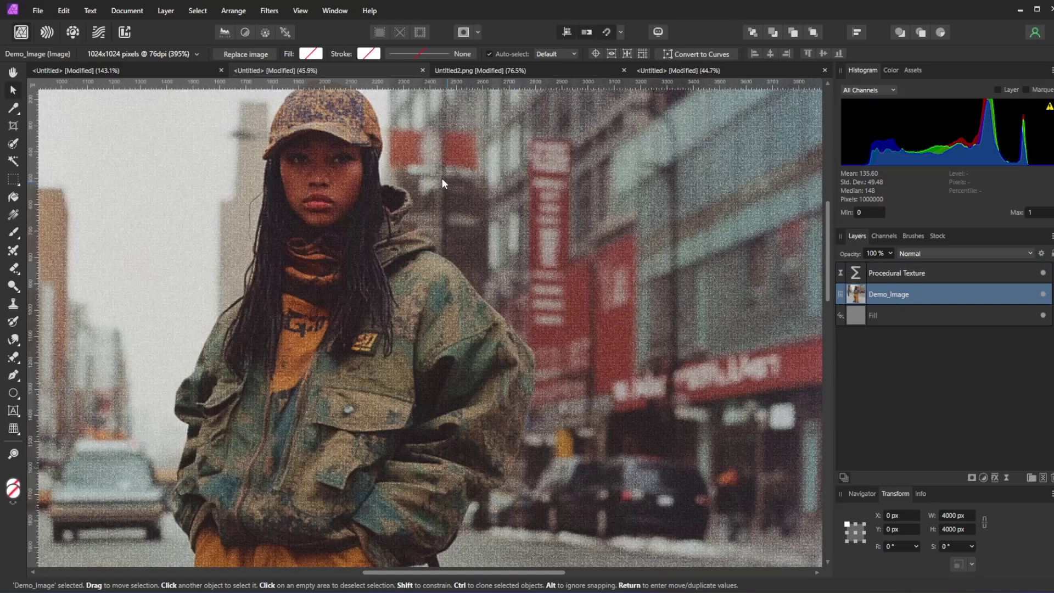
pyautogui.scroll(1, 370, 191)
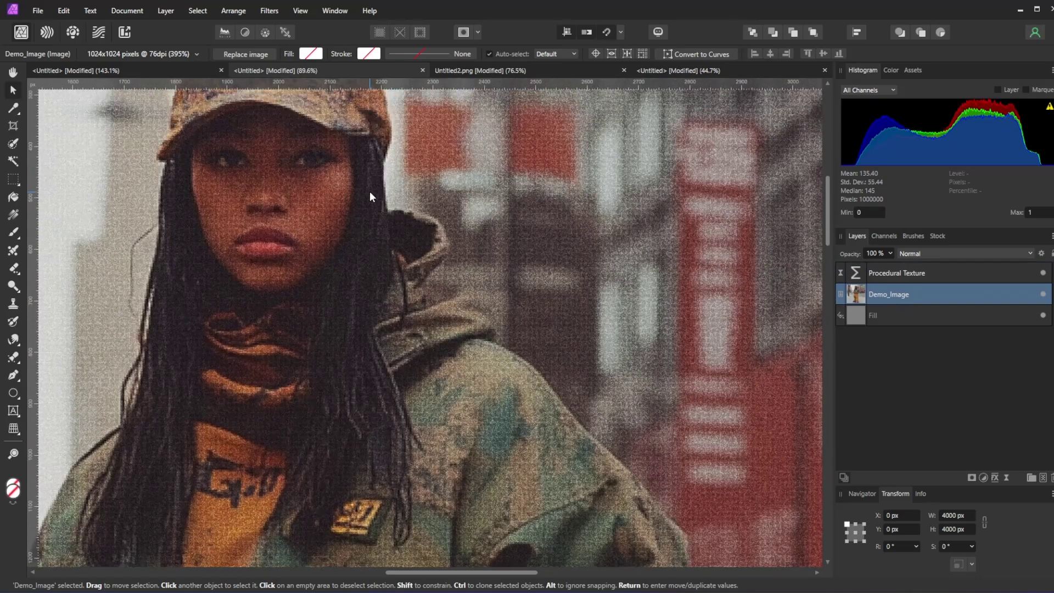
pyautogui.scroll(1, 476, 190)
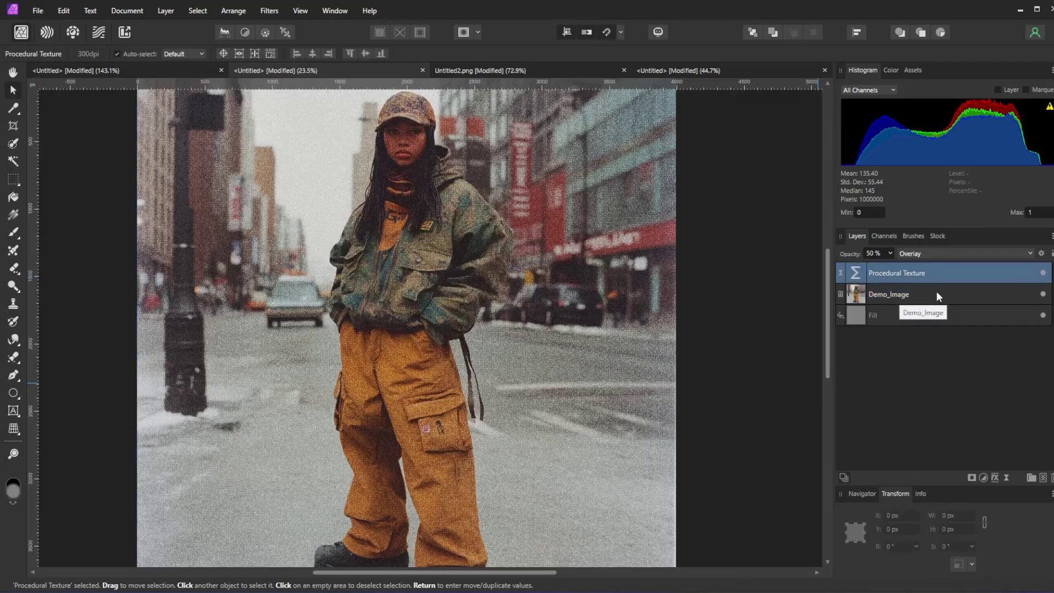
# - Duplicate the noise texture, group three copies, and hide the original noise layer
pyautogui.hotkey('ctrl', 'j')
pyautogui.hotkey('ctrl', 'j')
pyautogui.hotkey('ctrl', 'j')
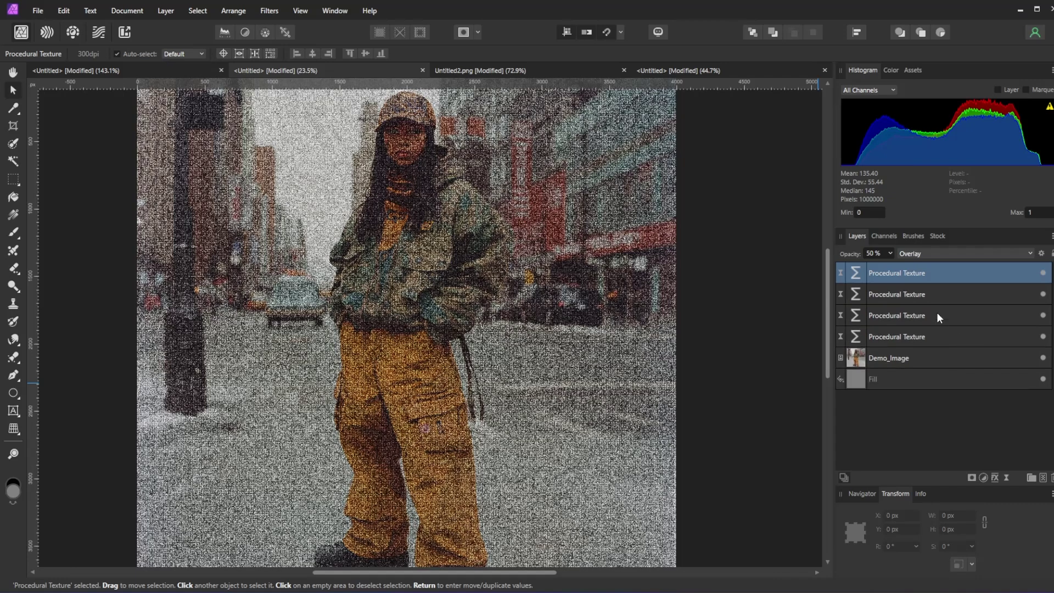
pyautogui.click(929, 314)
pyautogui.keyDown('shift'); pyautogui.click(941, 273); pyautogui.keyUp('shift')
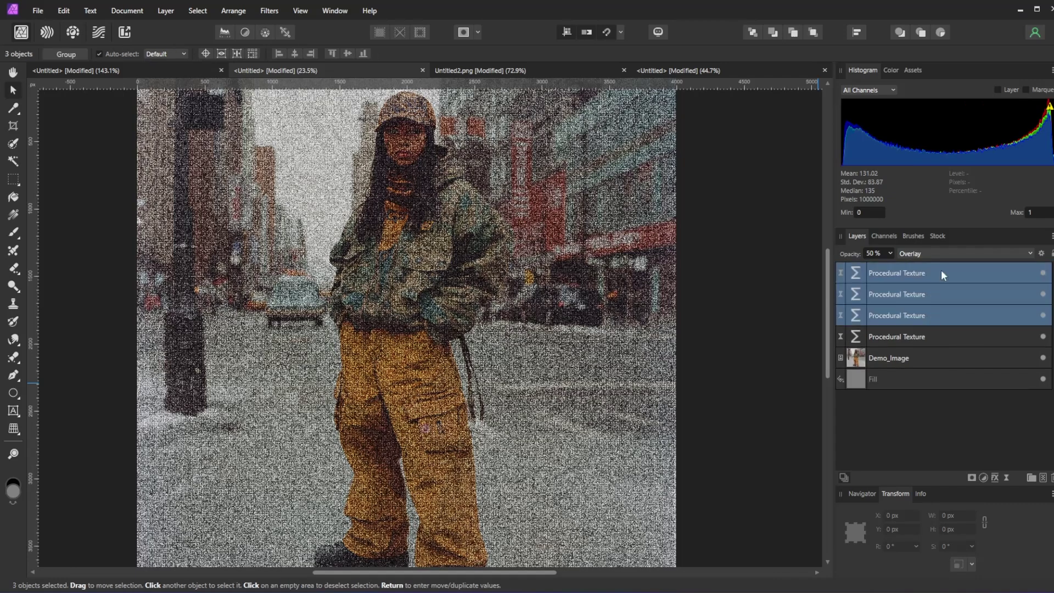
pyautogui.hotkey('ctrl', 'g')
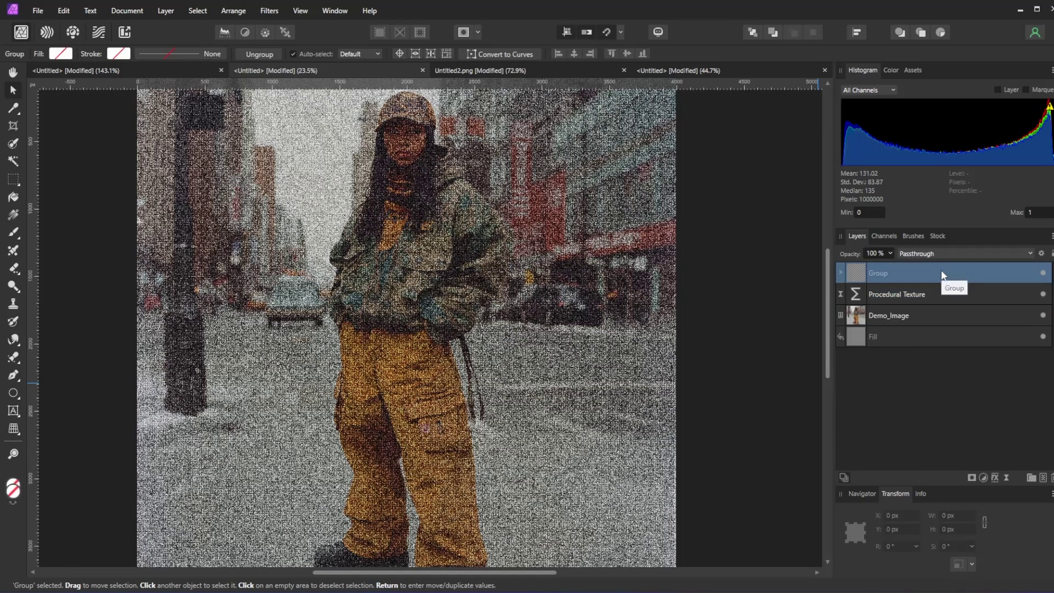
pyautogui.click(1043, 294)
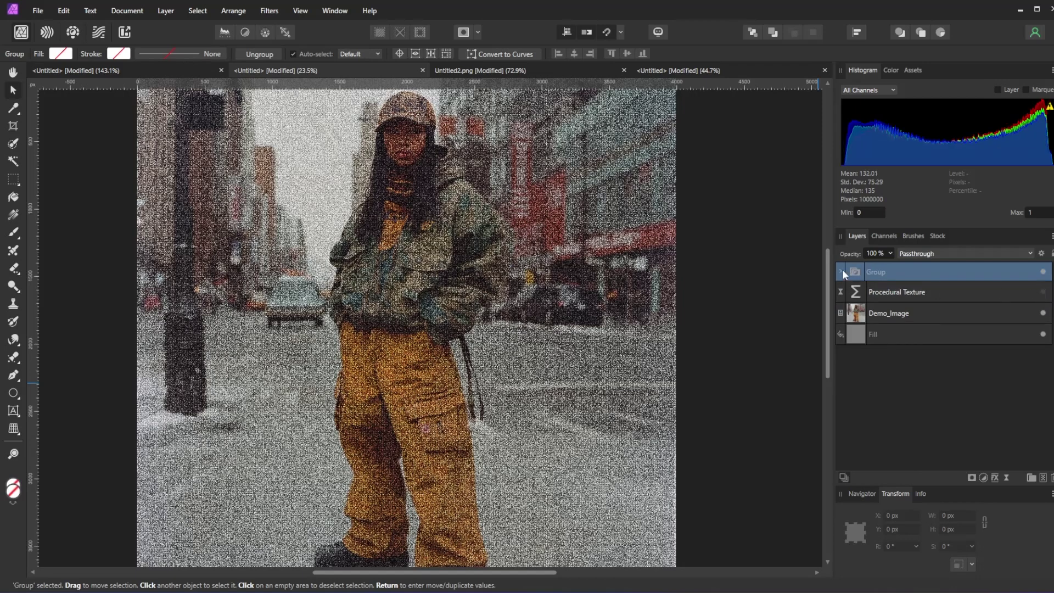
# - Rename the group's three noise layers R, G and B
pyautogui.click(841, 272)
pyautogui.doubleClick(904, 292)
pyautogui.write('R')
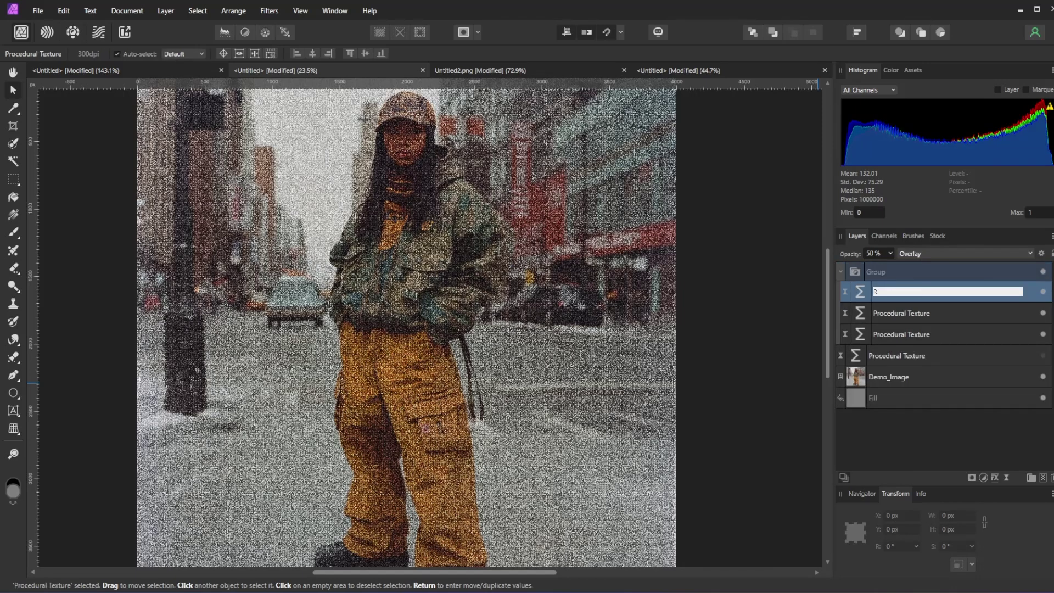
pyautogui.doubleClick(914, 313)
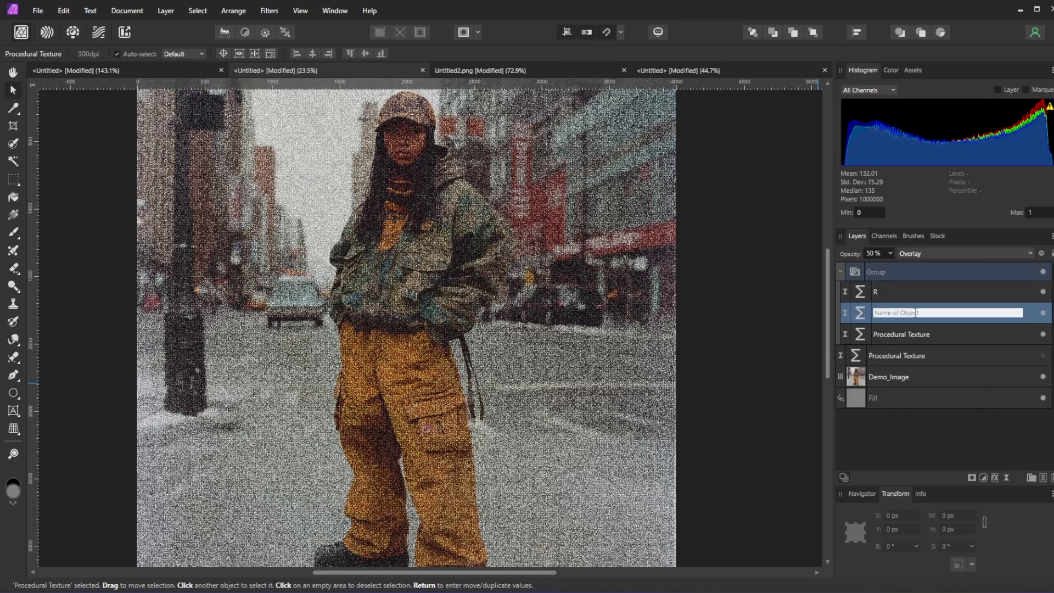
pyautogui.write('G')
pyautogui.doubleClick(909, 334)
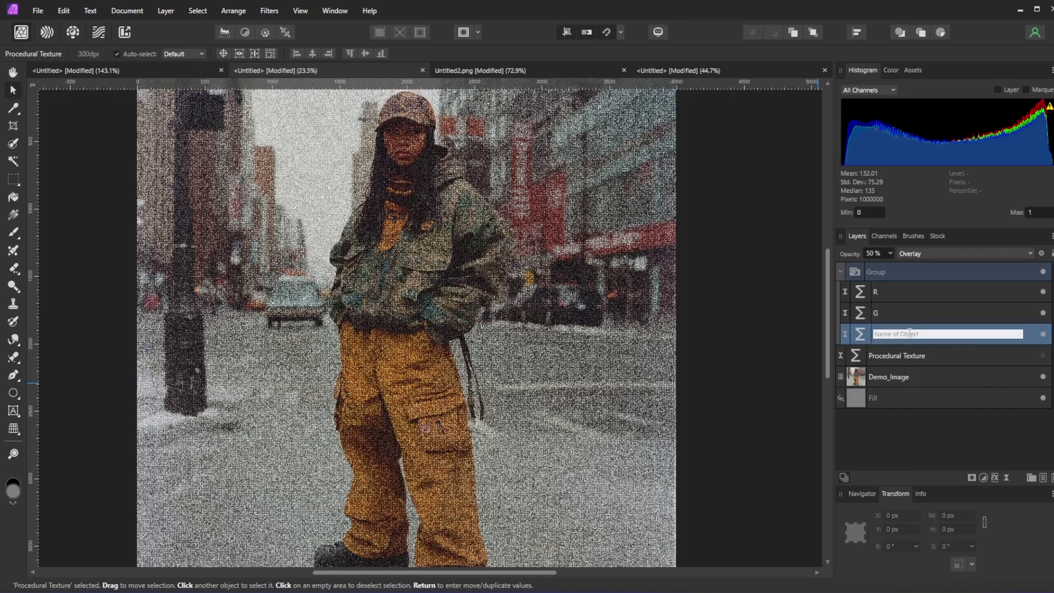
pyautogui.write('B')
pyautogui.press('Return')
# - Limit the R layer's noise to the red channel and the G layer's to green
pyautogui.click(862, 290)
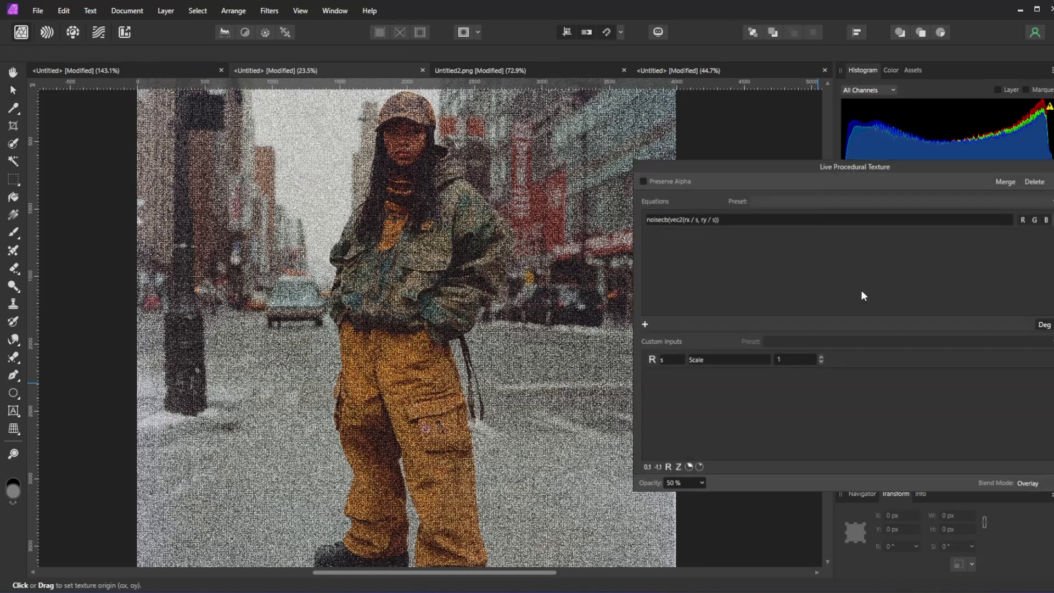
pyautogui.click(1023, 219)
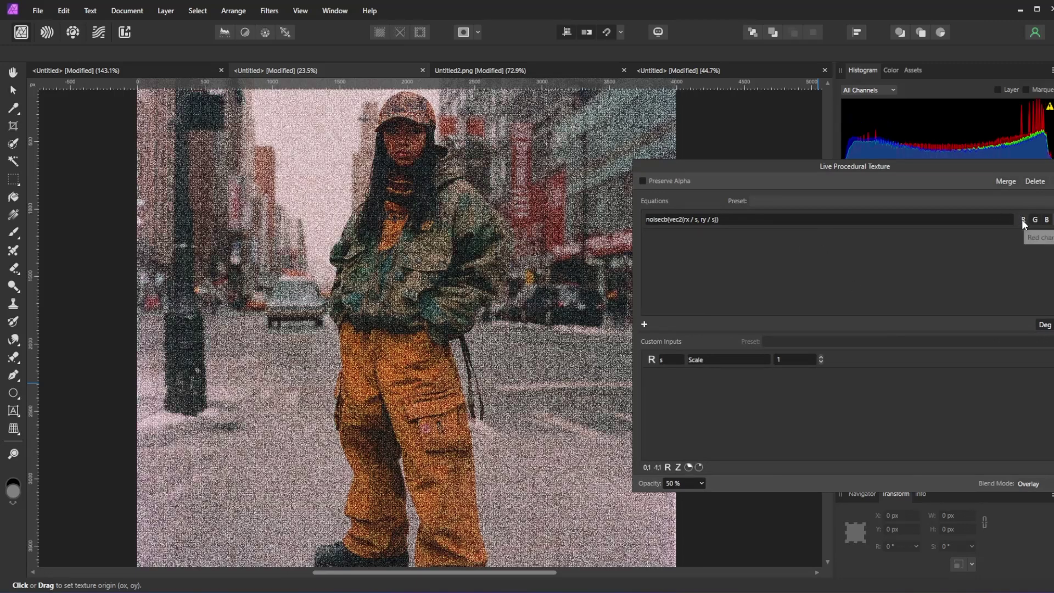
pyautogui.click(350, 230)
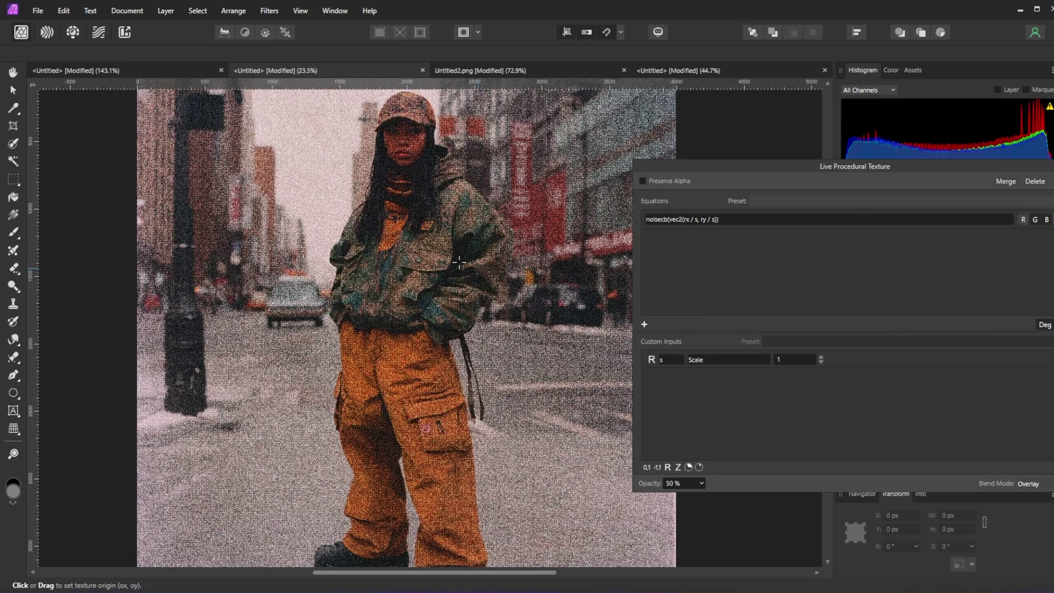
pyautogui.press('v')
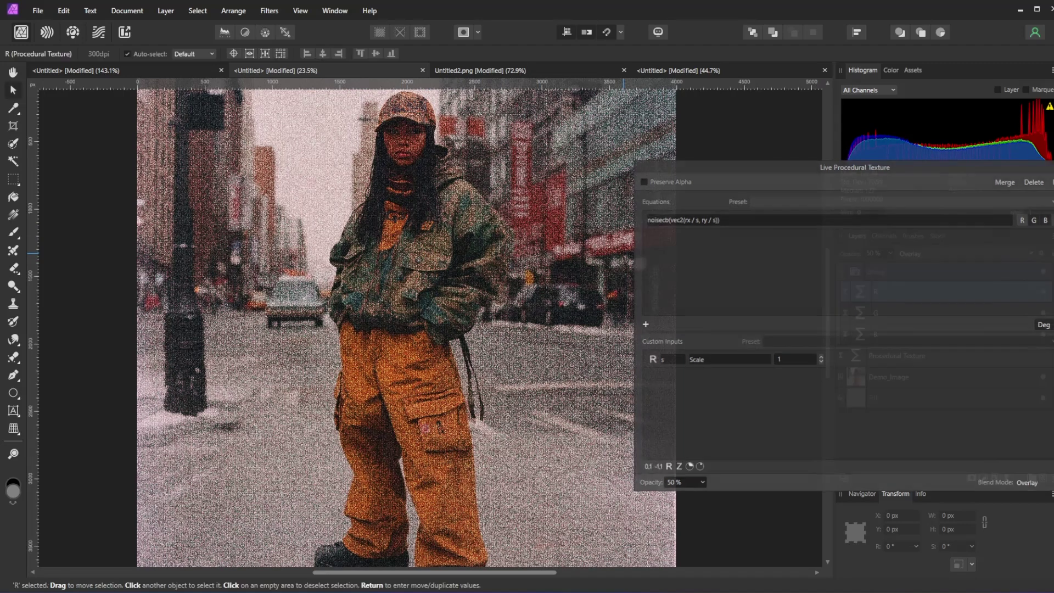
pyautogui.click(861, 317)
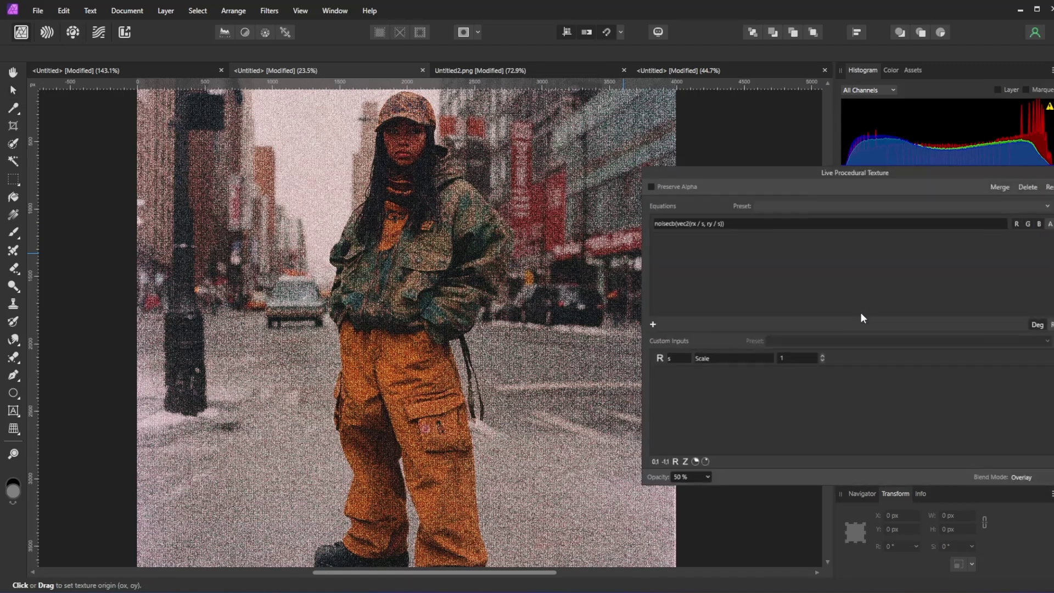
pyautogui.click(1036, 220)
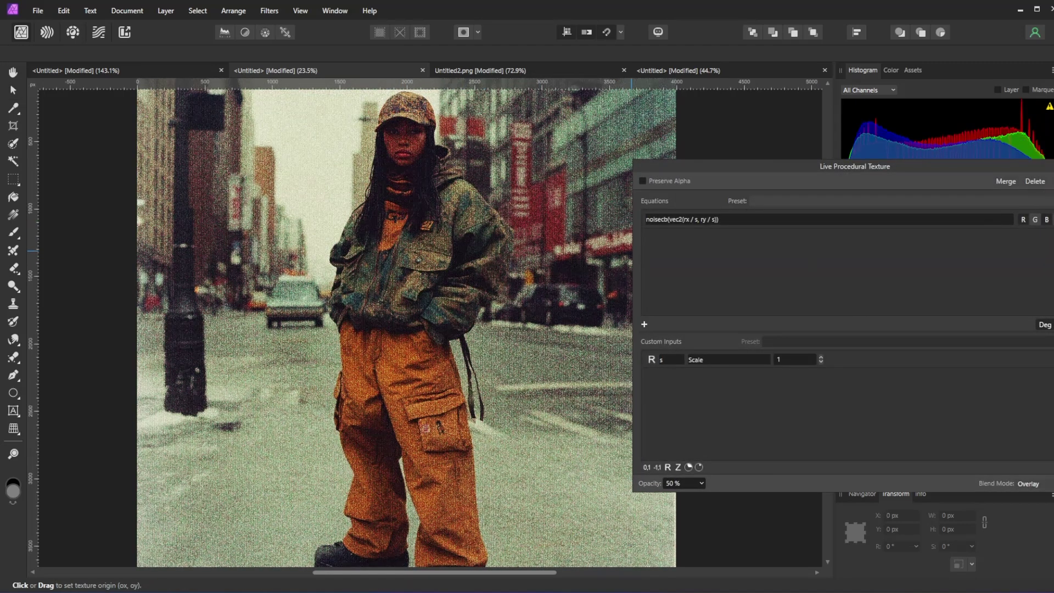
pyautogui.press('v')
# - Limit the B layer's noise to the blue channel, then open the image export settings
pyautogui.click(860, 334)
pyautogui.click(1048, 220)
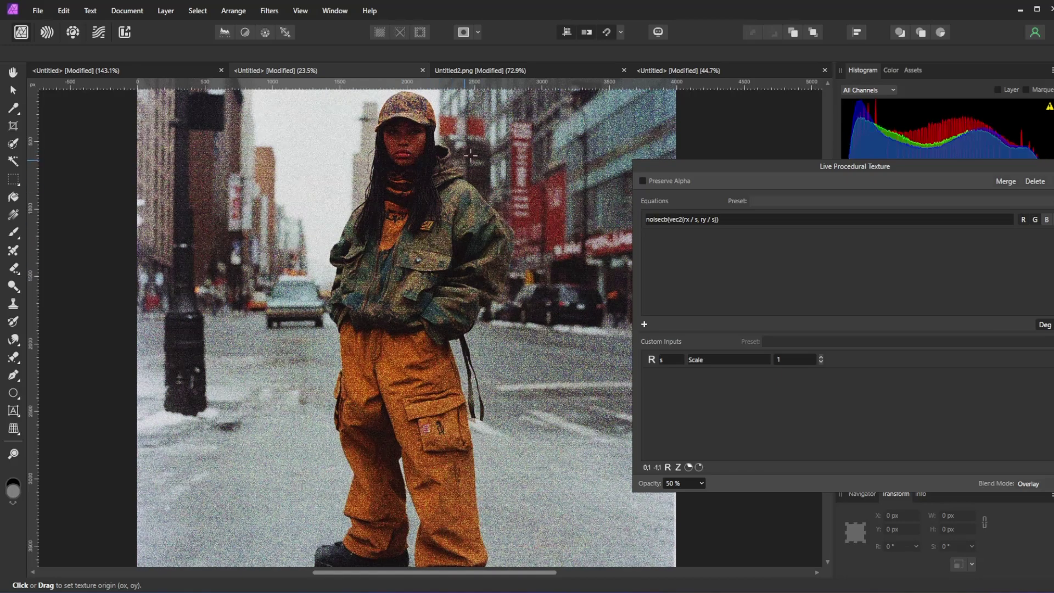
pyautogui.scroll(2, 452, 215)
pyautogui.scroll(3, 389, 239)
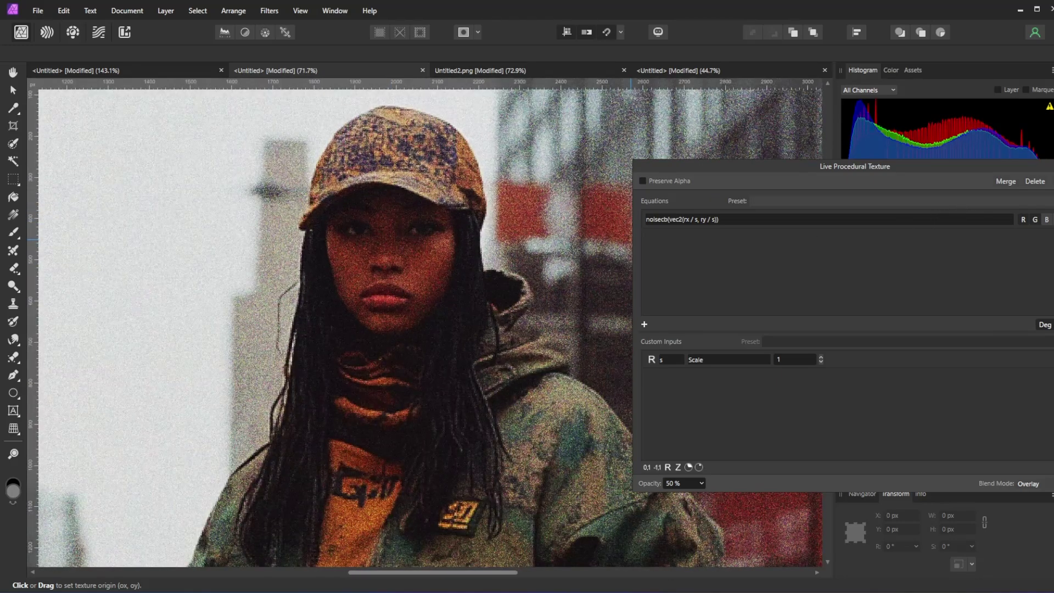
pyautogui.press('v')
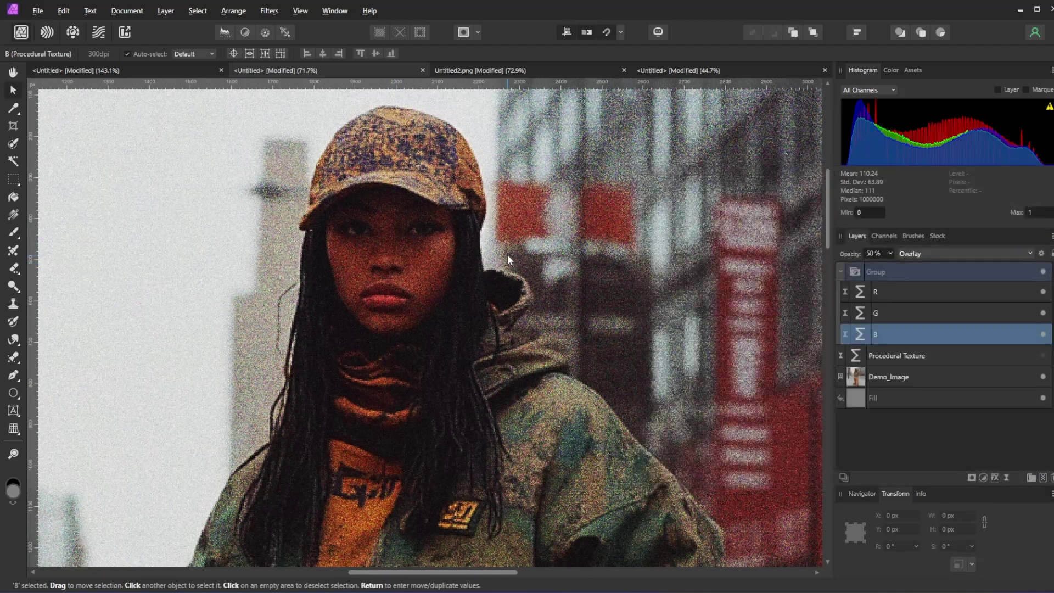
pyautogui.hotkey('ctrl', 'alt', 'shift', 'w')
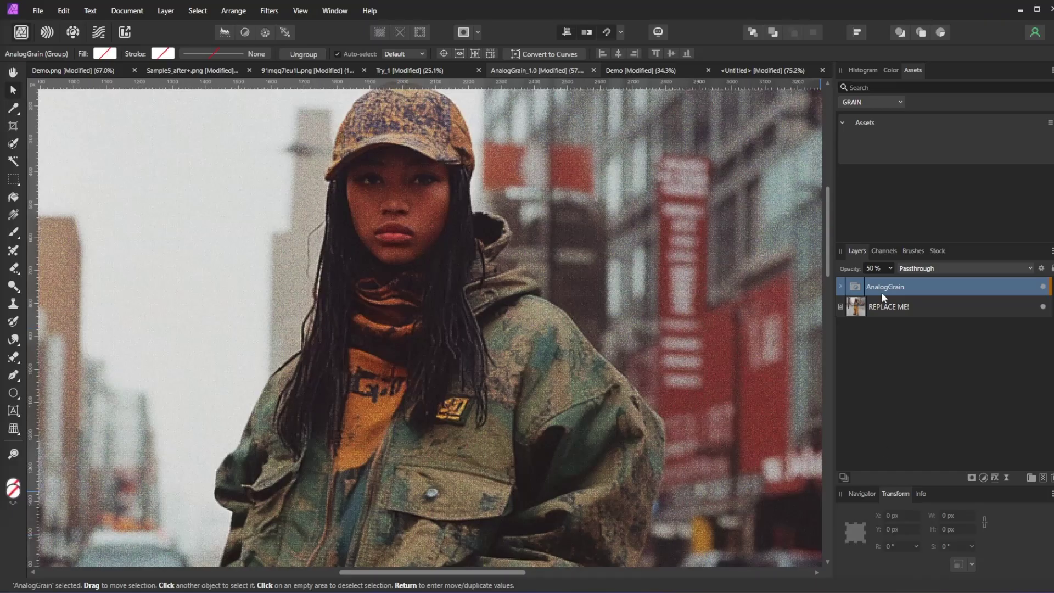
# - Bring up the AnalogGrain group's opacity control in the Layers panel
pyautogui.click(891, 269)
# - Drag the AnalogGrain group's opacity down, then back up to 68%
pyautogui.moveTo(881, 281); pyautogui.dragTo(864, 281)
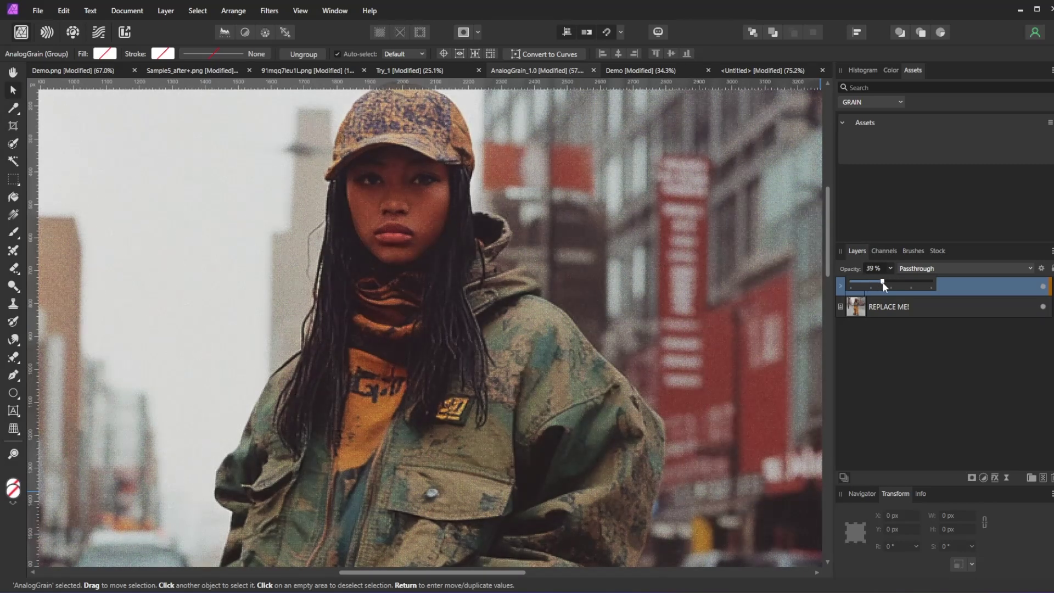
pyautogui.moveTo(883, 285); pyautogui.dragTo(902, 281)
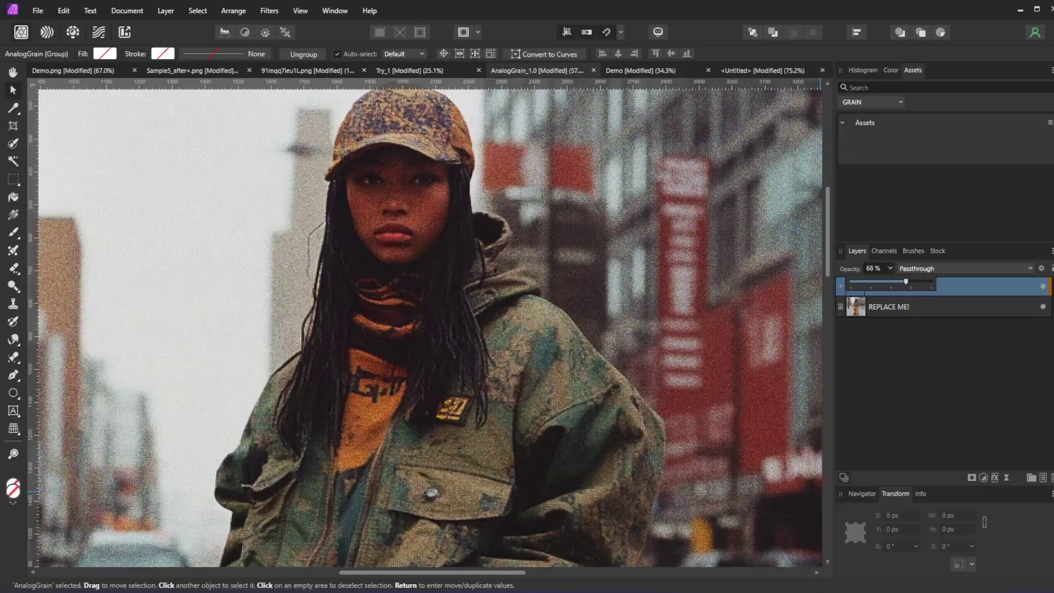